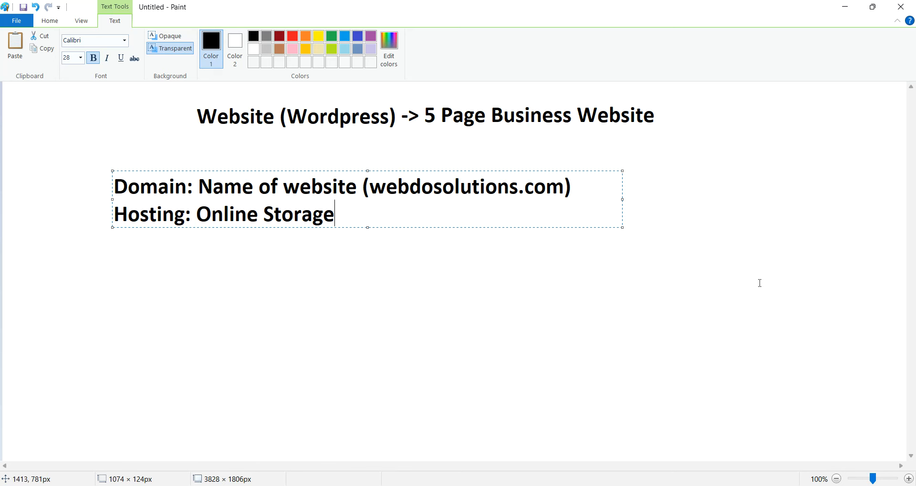
- Commit the Domain and Hosting note lines beneath the heading
click(692, 192)
click(150, 46)
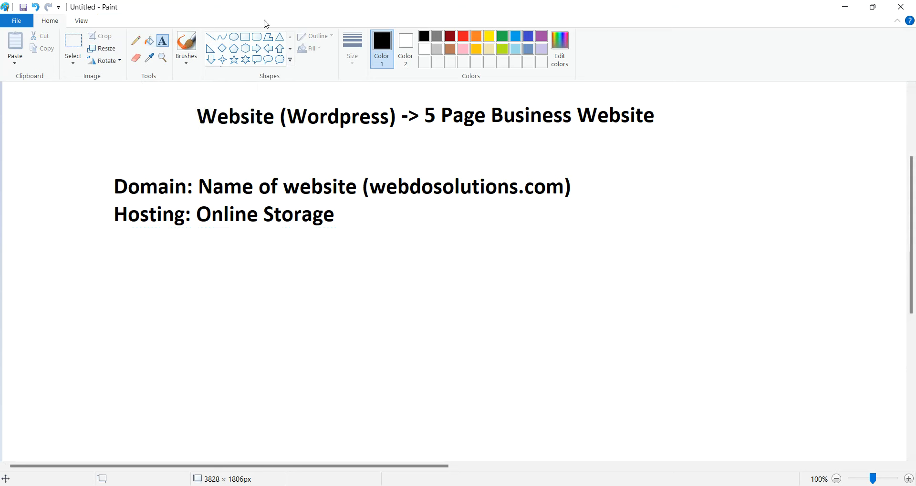
- Draw a red rectangle around the Domain and Hosting lines
click(244, 37)
click(466, 40)
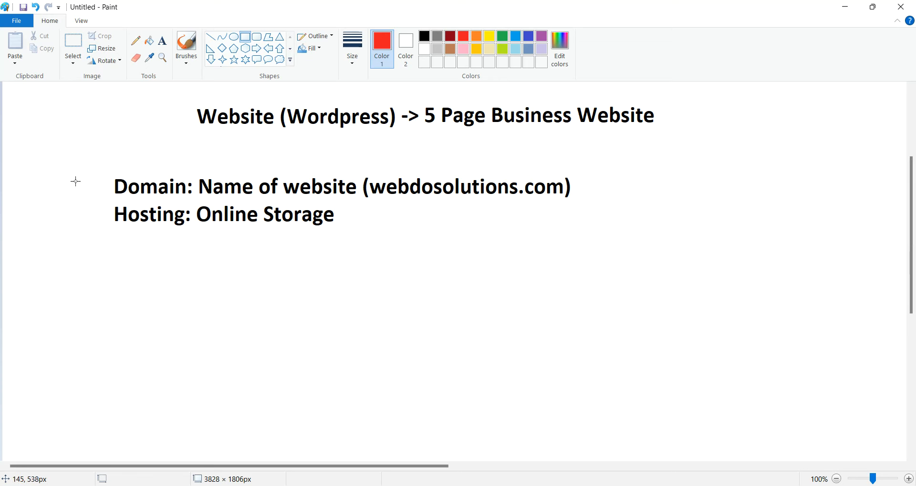
drag(101, 164, 590, 235)
- Add red two-line text 'Client Provide' and 'Purchased' to the right of the box
click(162, 41)
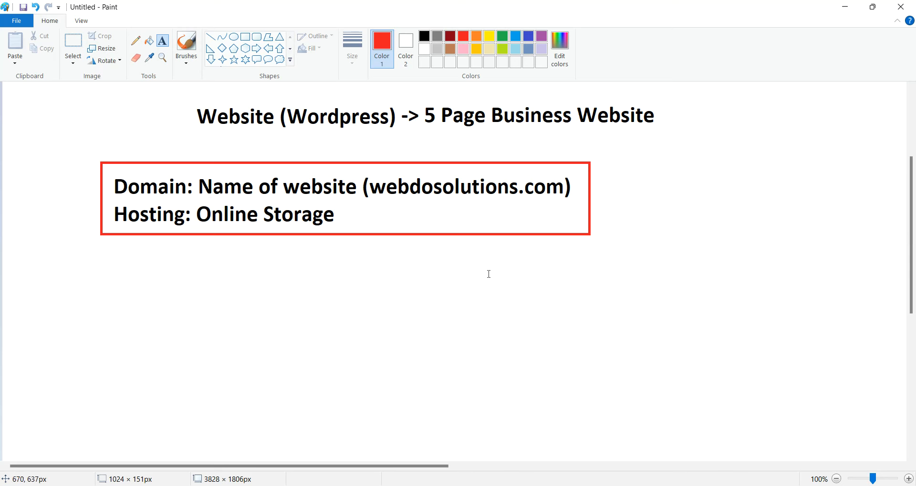
click(603, 170)
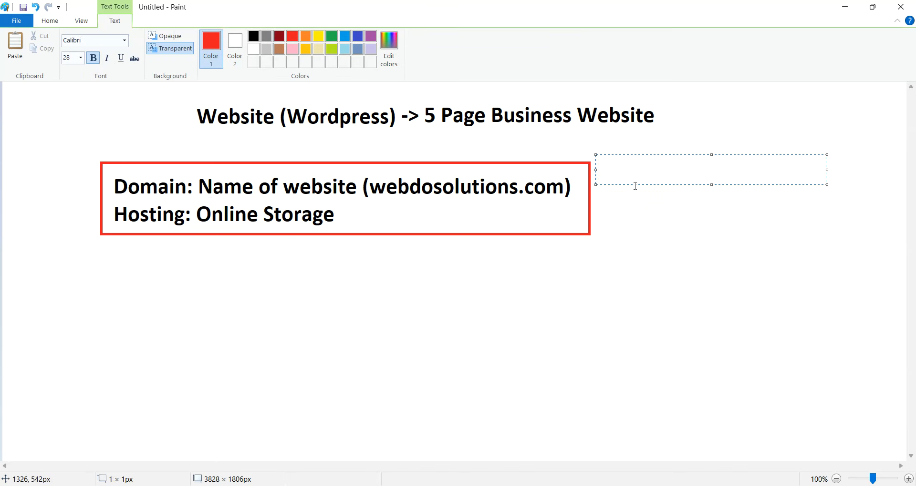
drag(645, 185, 643, 191)
text(Clinn)
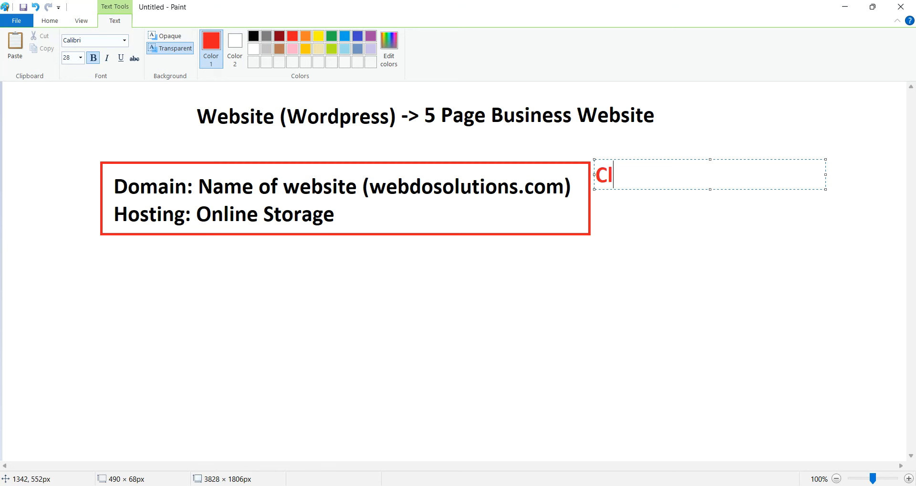
key(BackSpace)
key(BackSpace)
key(BackSpace)
key(BackSpace)
text(lient Provide)
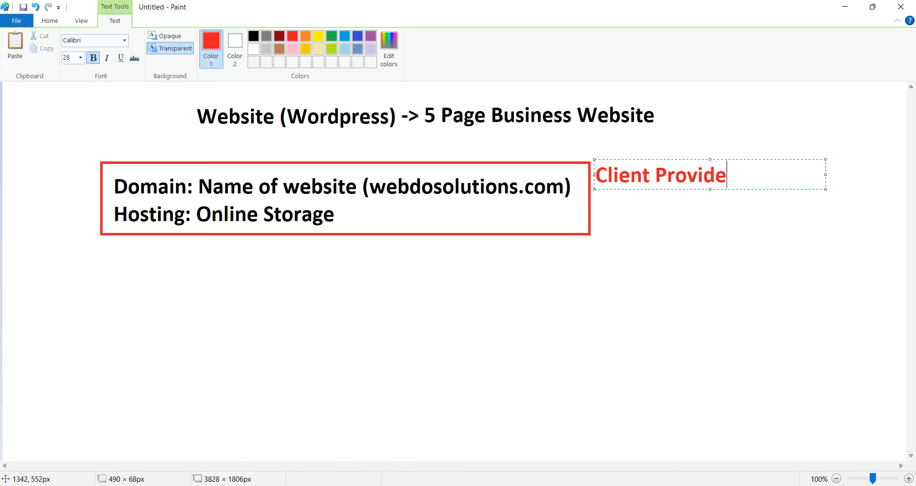
key(Return)
text(Pur)
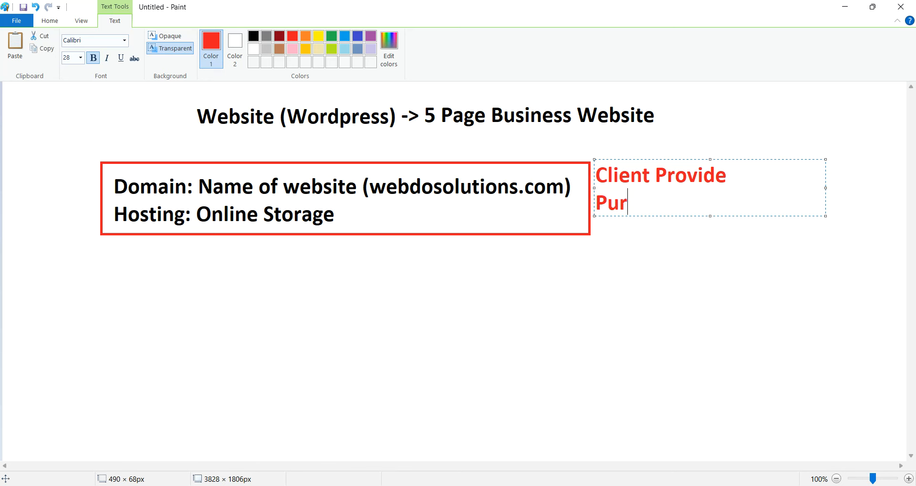
text(chased)
click(883, 347)
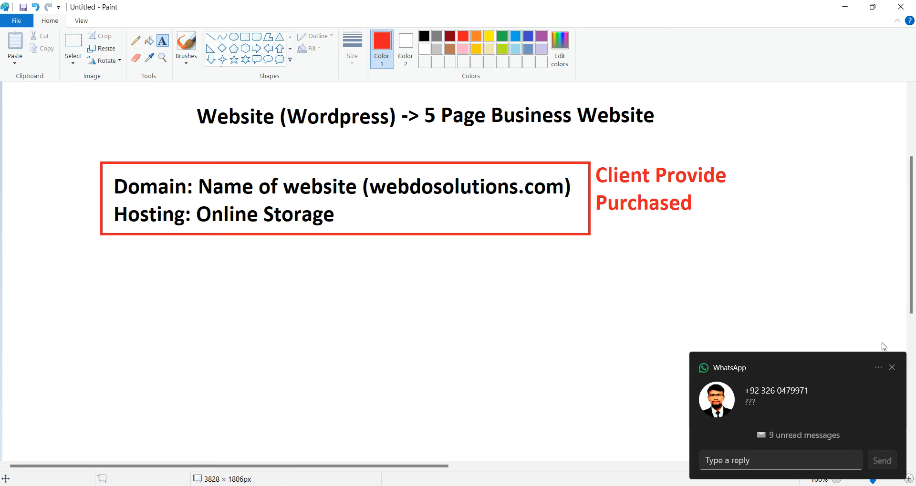
click(892, 367)
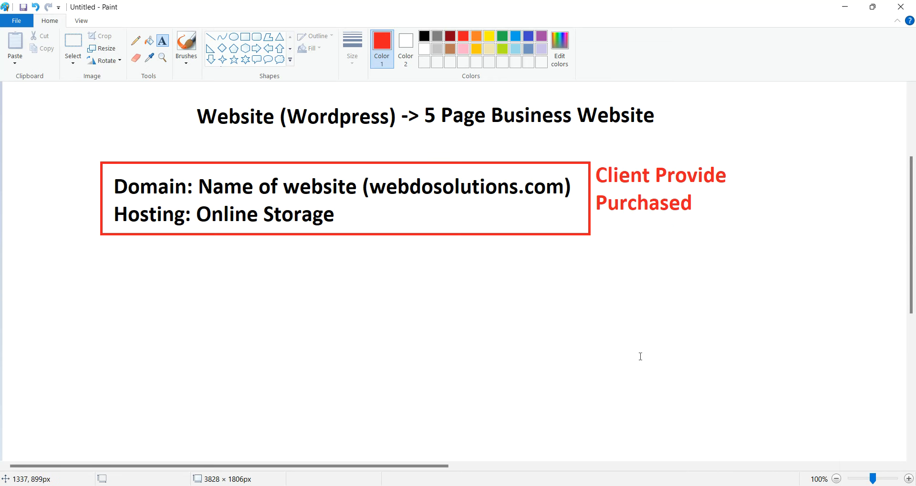
- Type the heading 'For Learning Offline Website' on one line in the blank area below
scroll(556, 250, down, 5)
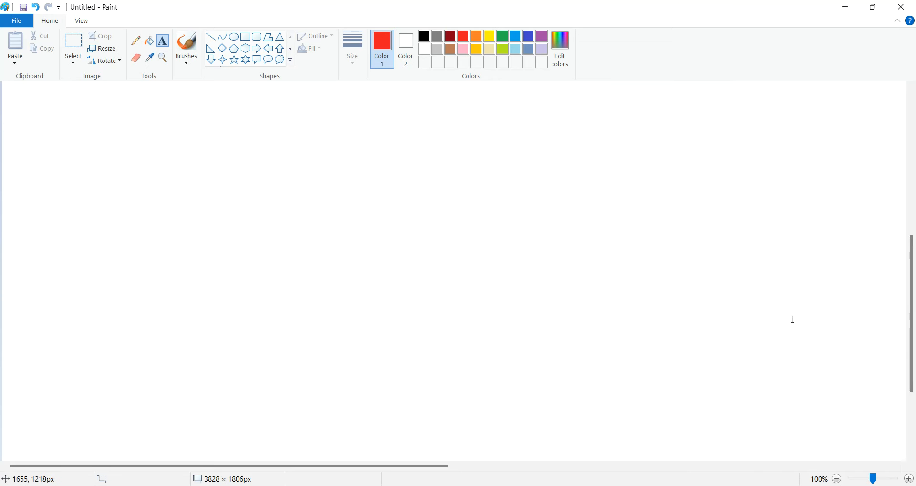
click(326, 111)
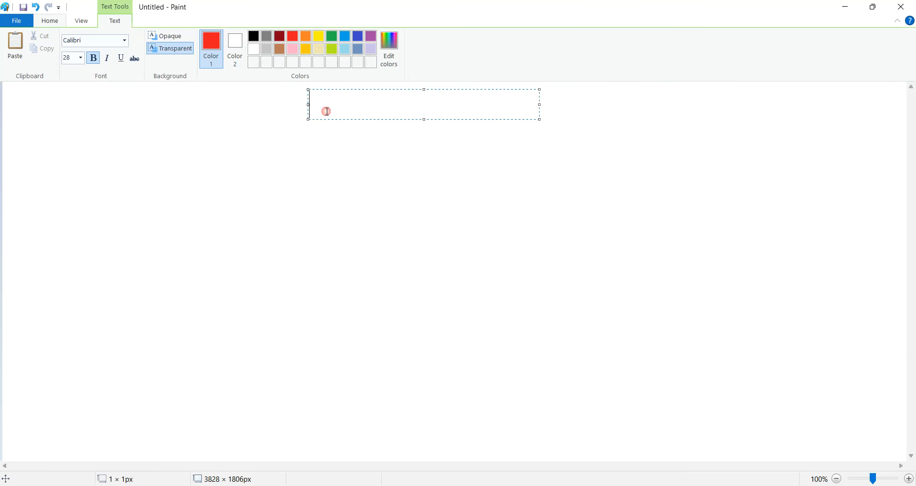
text(FOr)
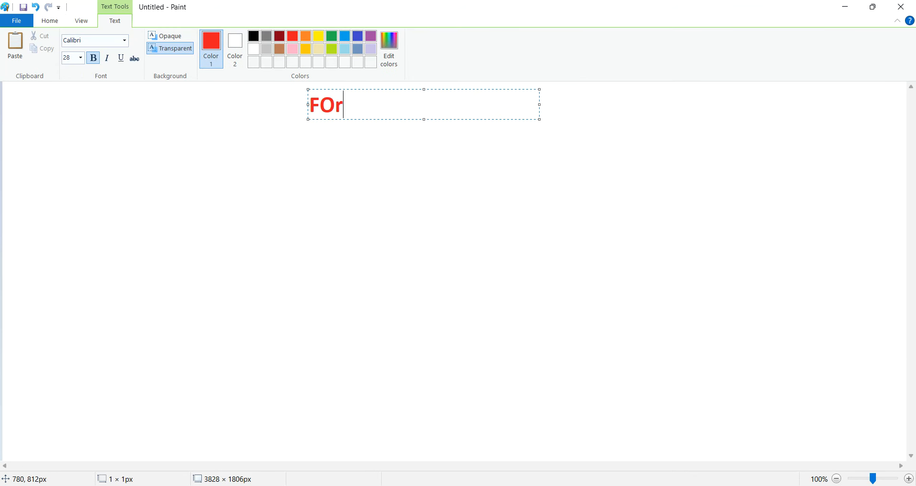
key(BackSpace)
key(BackSpace)
text(or Learning )
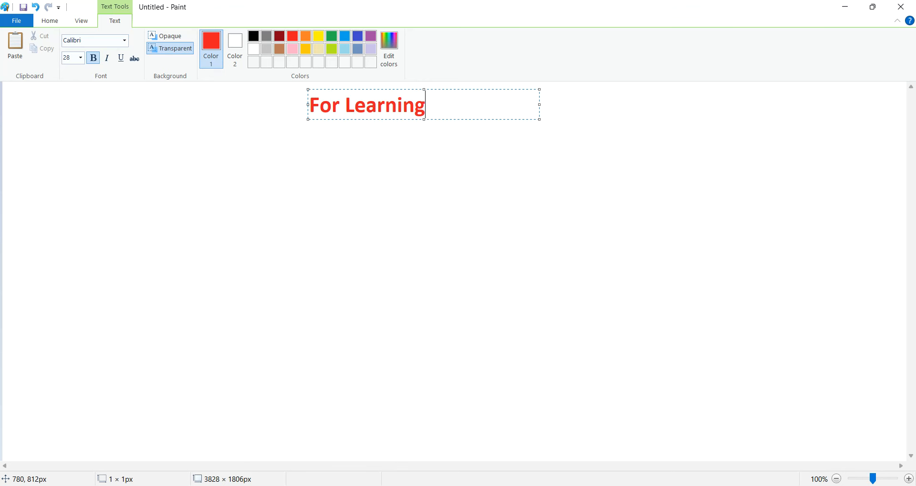
text(Offline)
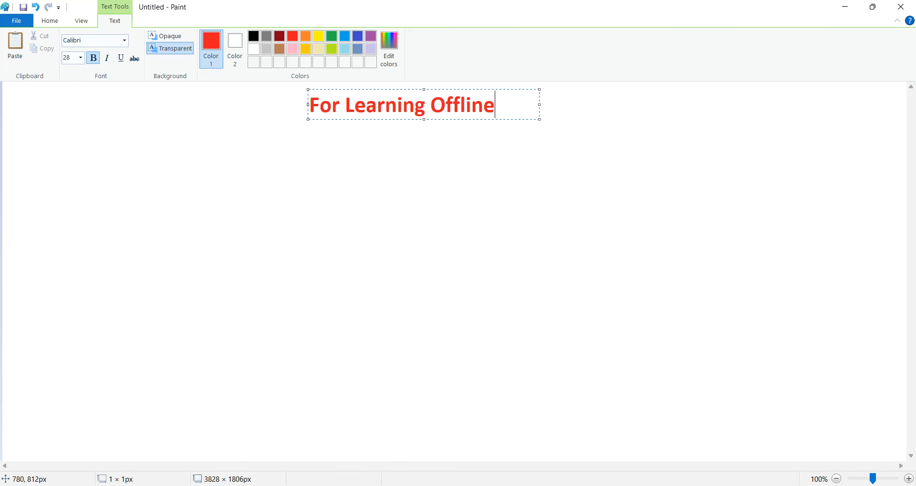
text( WEbsite)
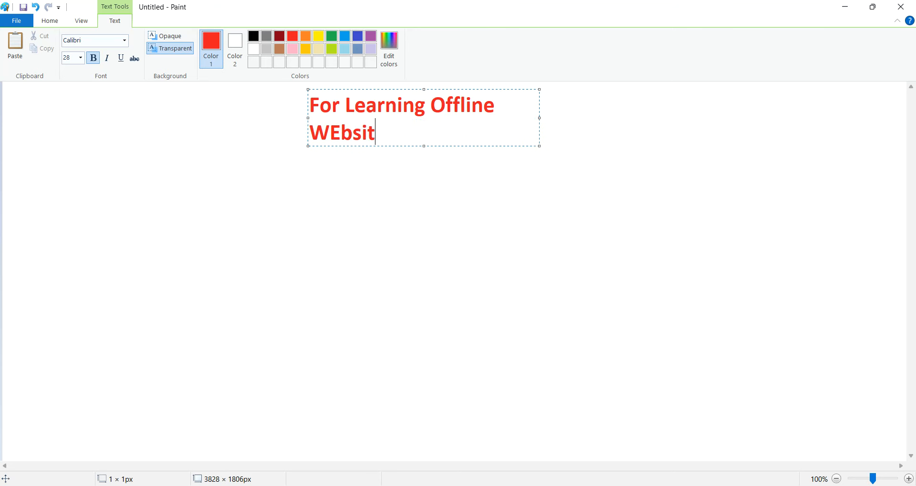
key(Left)
key(Left)
key(Left)
key(Left)
key(Left)
key(BackSpace)
text(e)
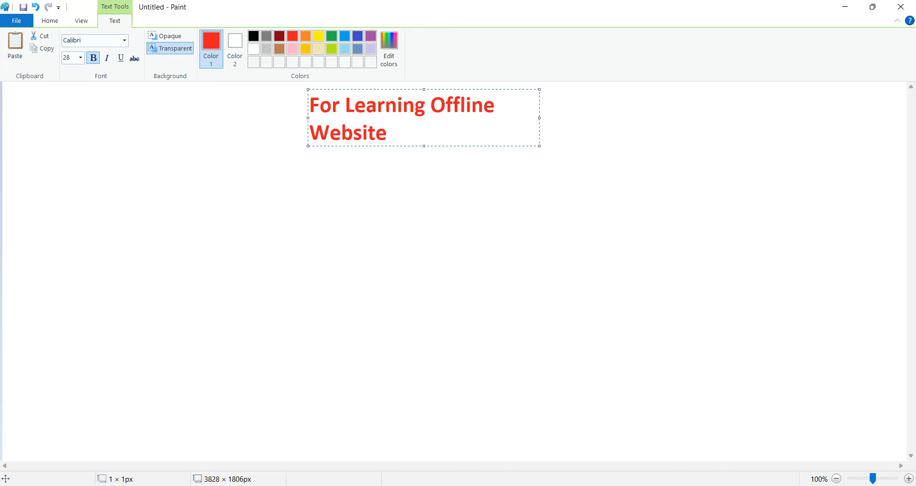
drag(539, 116, 660, 114)
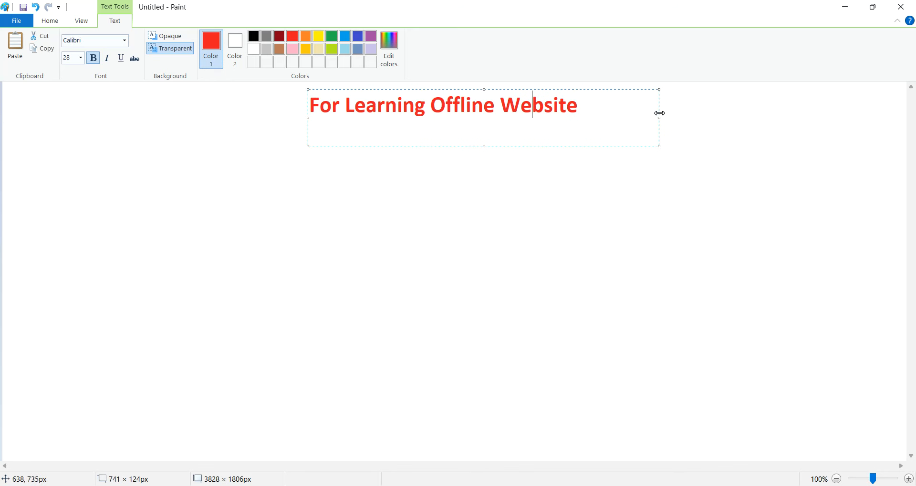
drag(547, 147, 488, 150)
click(420, 237)
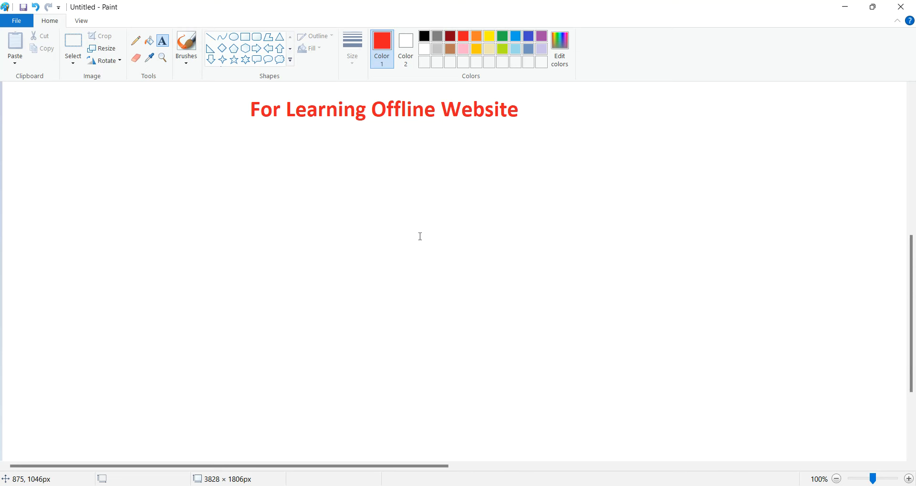
- Type '1- LocalWp (Wordpress)' beneath the heading, correcting the spacing and typos
click(100, 162)
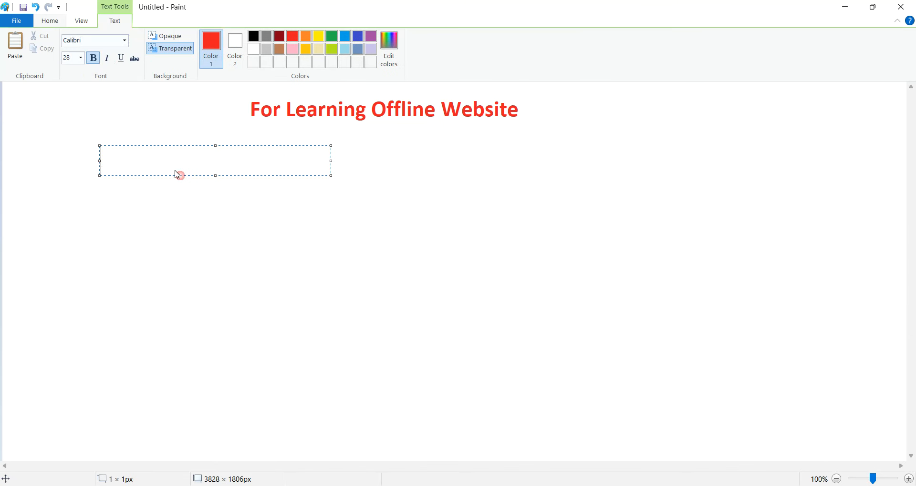
text(1-)
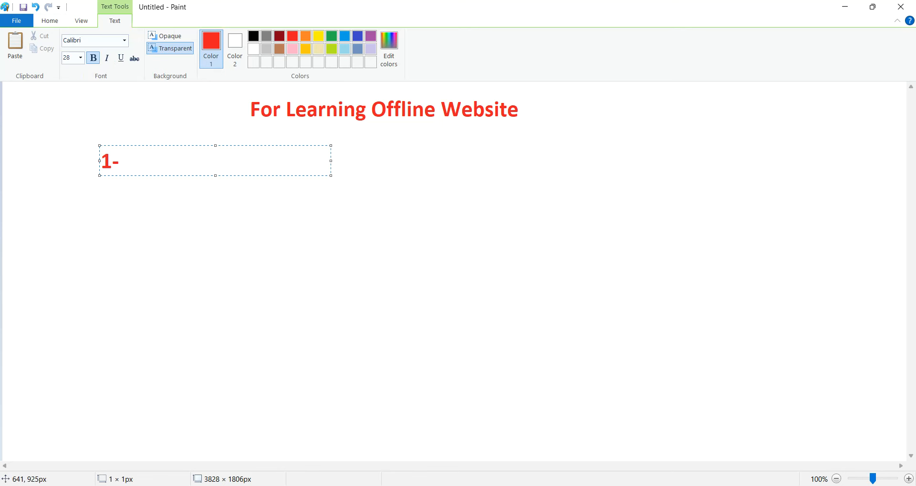
text( Local Wp)
key(Left)
key(Left)
key(Left)
key(Right)
key(BackSpace)
key(Right)
key(Right)
text(())
key(Left)
text(Wp)
key(BackSpace)
text(or)
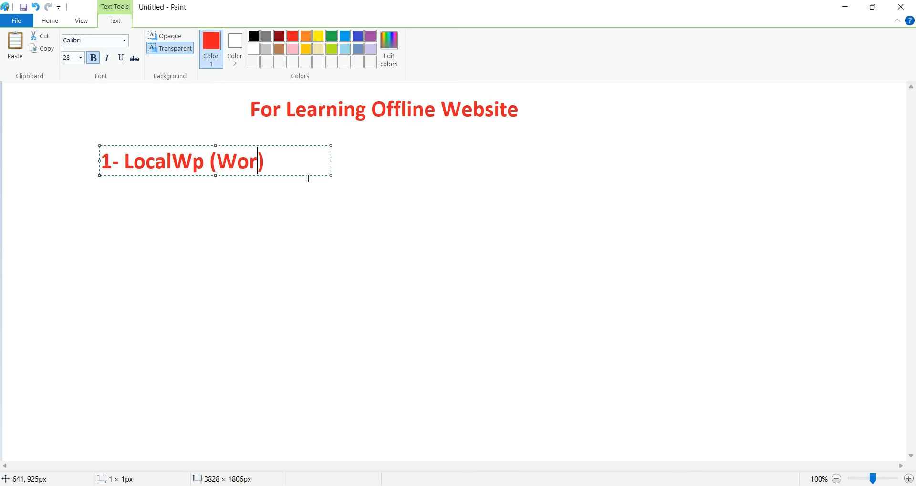
text(dpress)
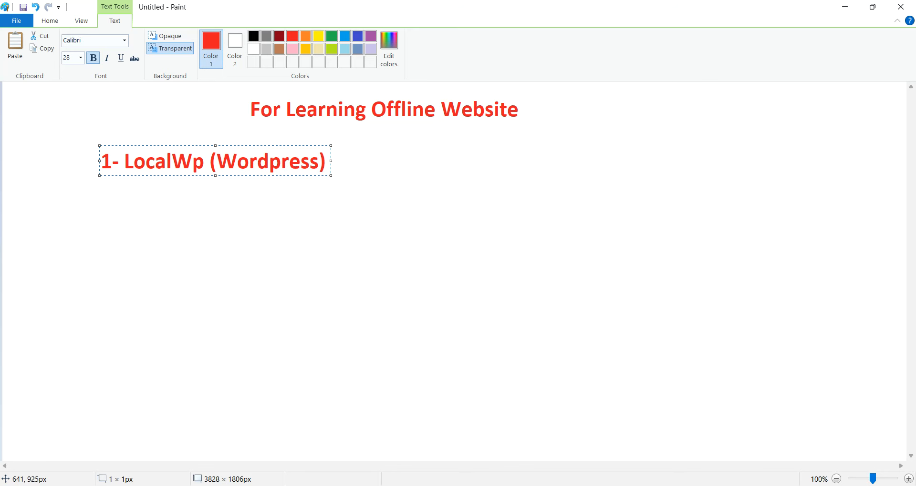
- In a new Chrome tab, search 'localwp download' to reach localwp.com
mouse_move(484, 484)
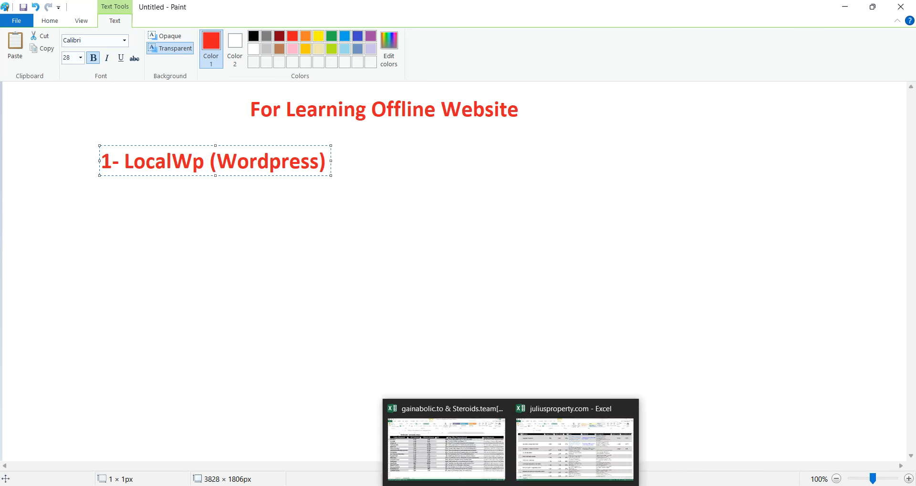
click(419, 448)
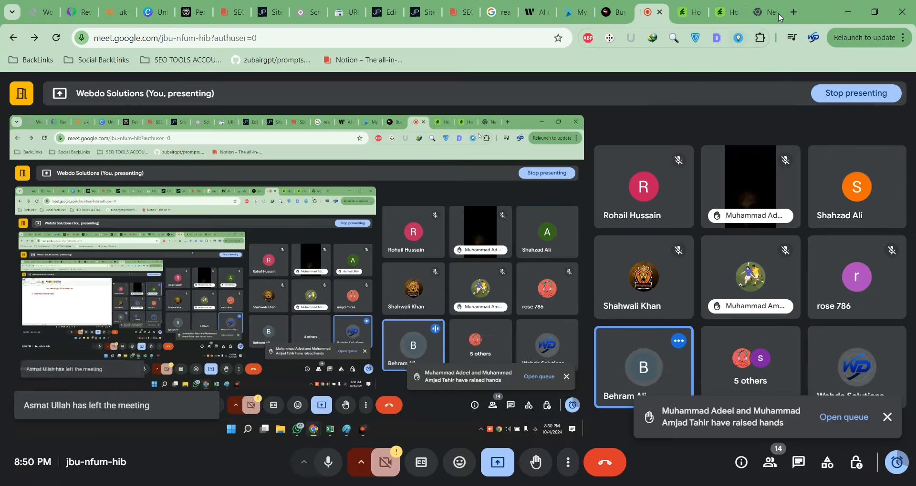
click(793, 13)
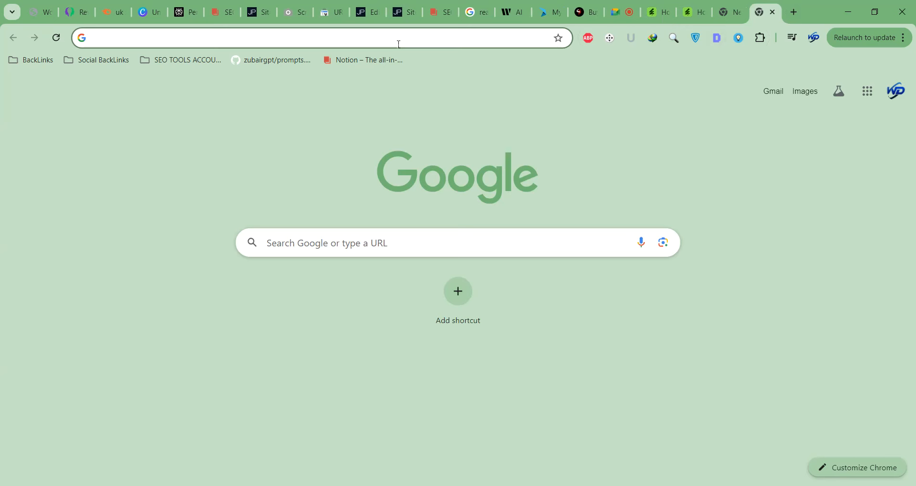
text(local)
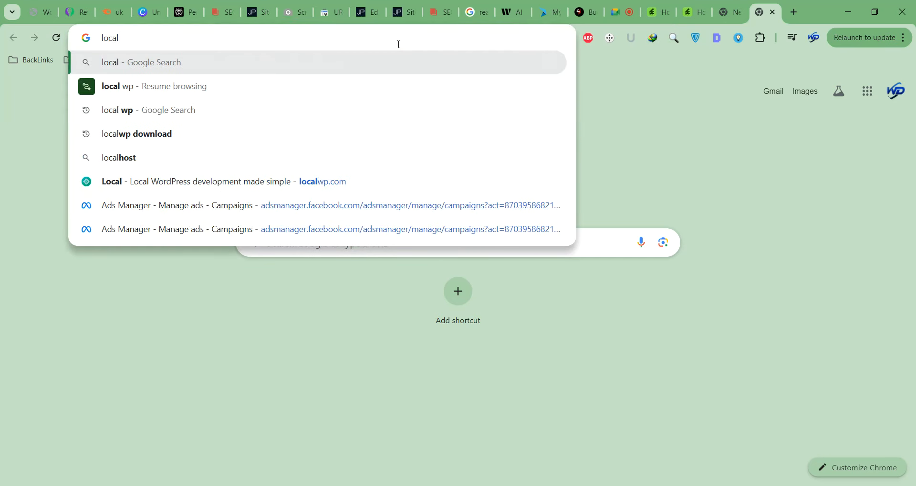
key(Down)
key(Down)
key(Down)
key(Return)
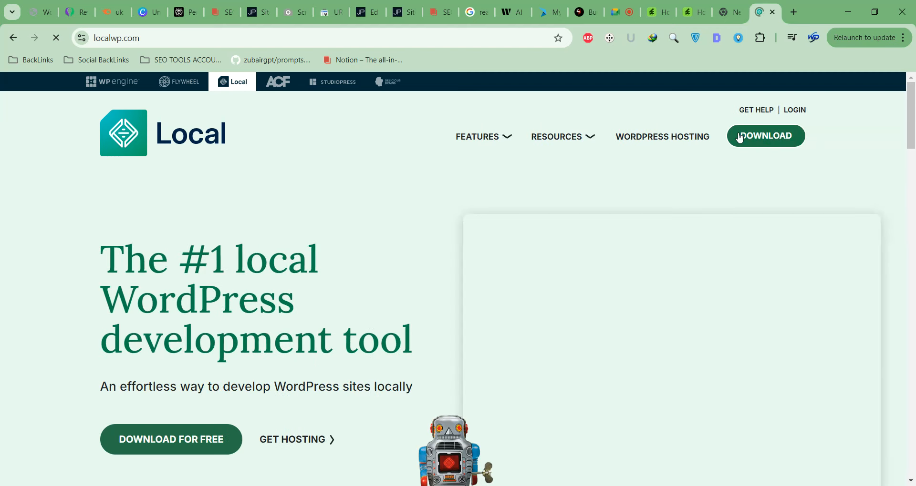
- Open the Local download form and select Windows as the platform
click(772, 143)
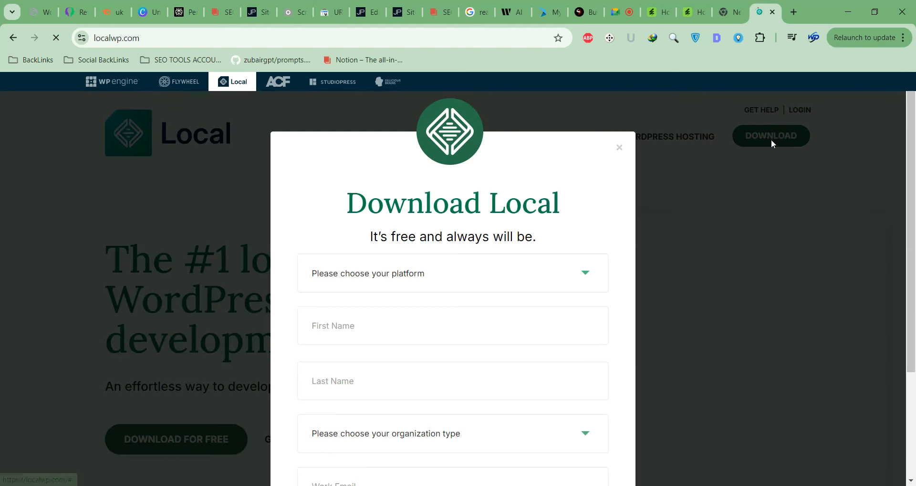
click(425, 270)
click(370, 345)
click(366, 282)
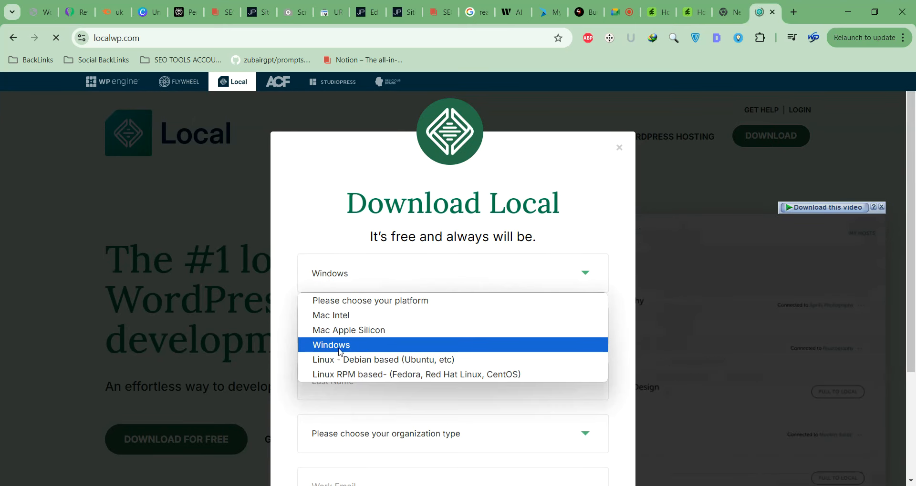
click(361, 348)
scroll(548, 287, down, 2)
- Autofill first name, last name and work e-mail, set organization type Other, and submit
click(350, 235)
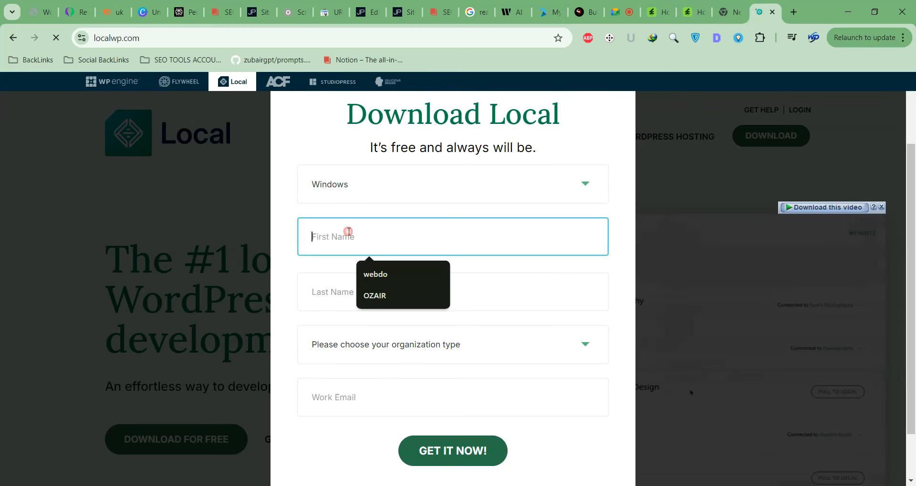
click(377, 275)
click(341, 286)
click(399, 334)
click(320, 403)
click(404, 249)
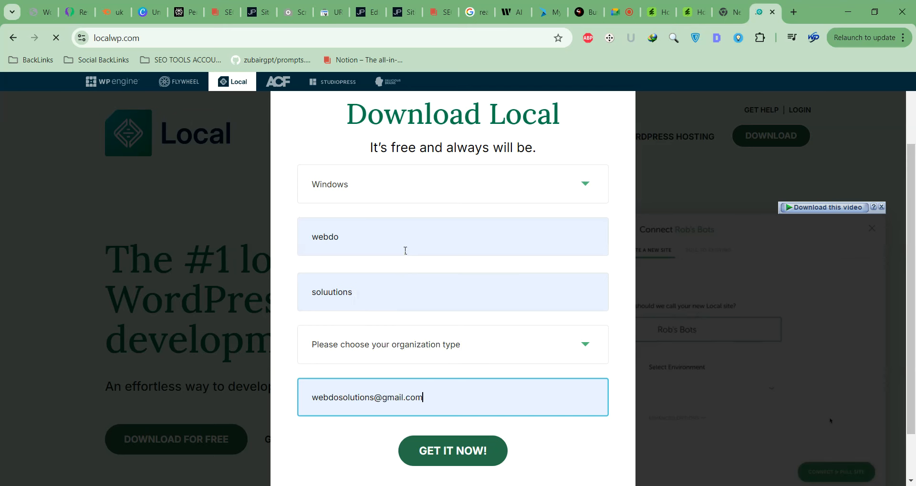
click(465, 356)
click(327, 417)
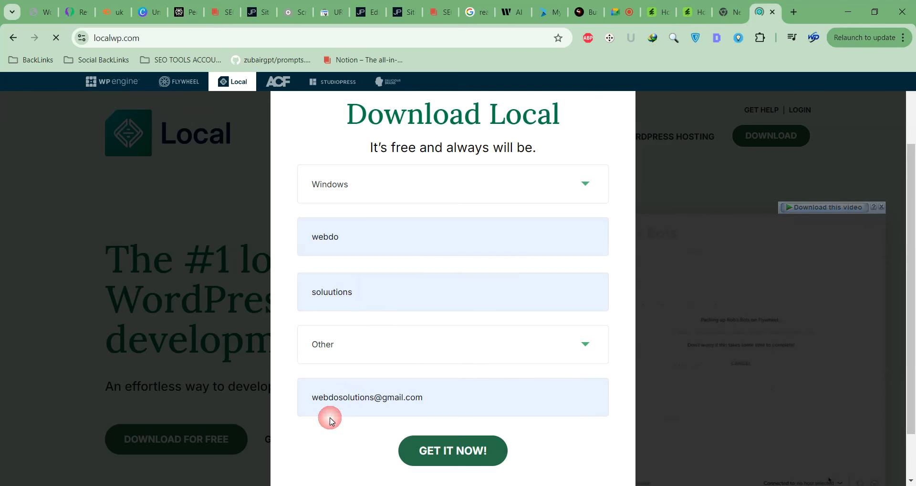
click(454, 452)
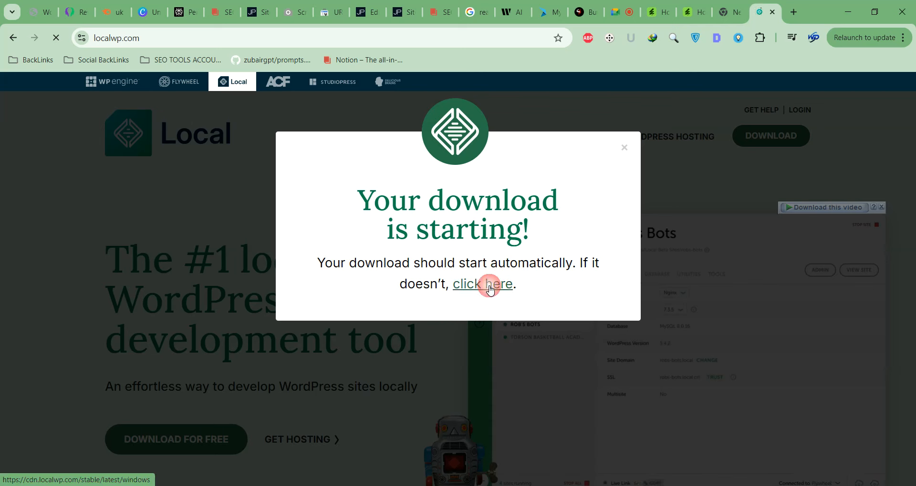
- Start the download manually and cancel the download manager prompt
click(491, 291)
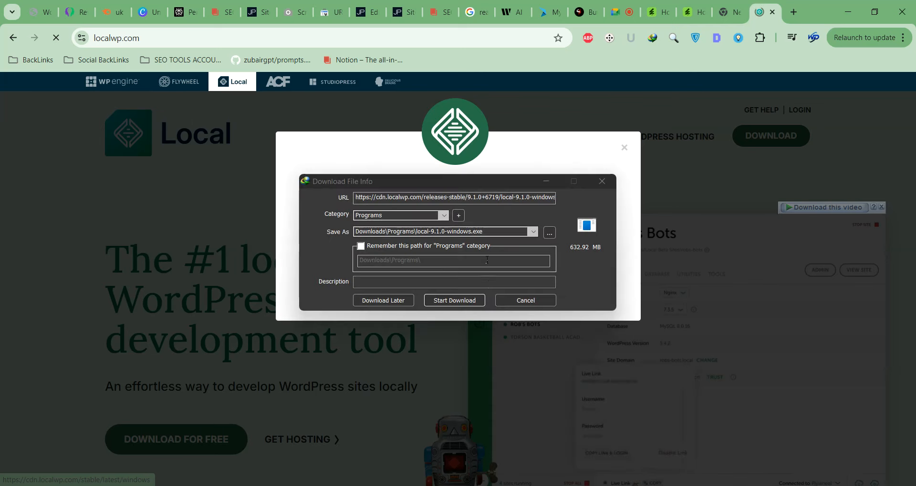
drag(451, 179, 428, 154)
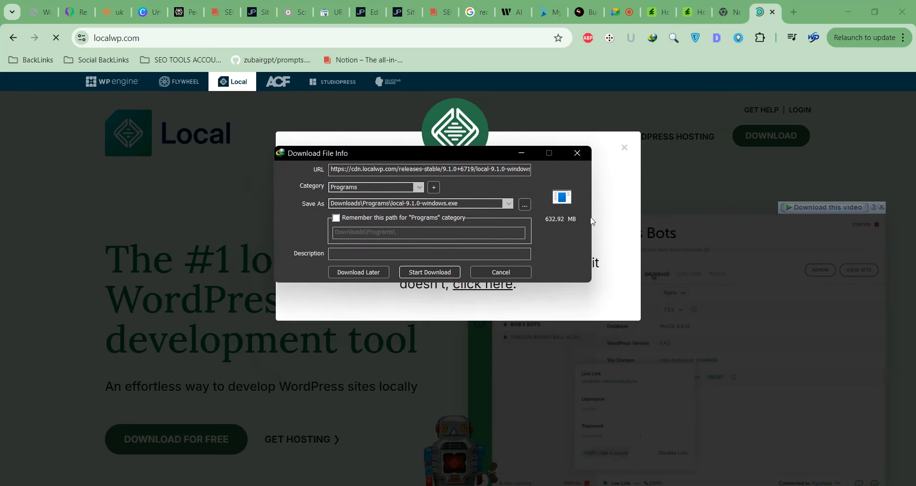
click(486, 276)
mouse_move(536, 485)
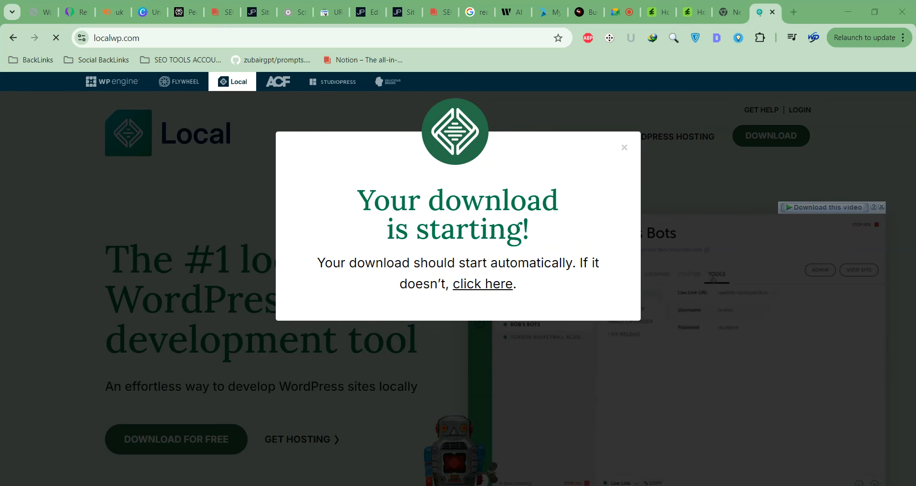
- Run local-9.0.3-windows from the Downloads > Programs folder in File Explorer
click(419, 481)
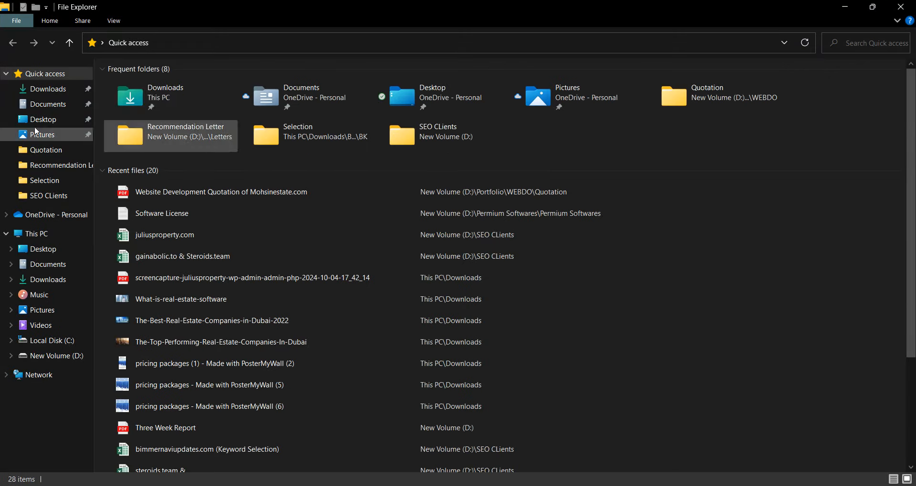
click(53, 90)
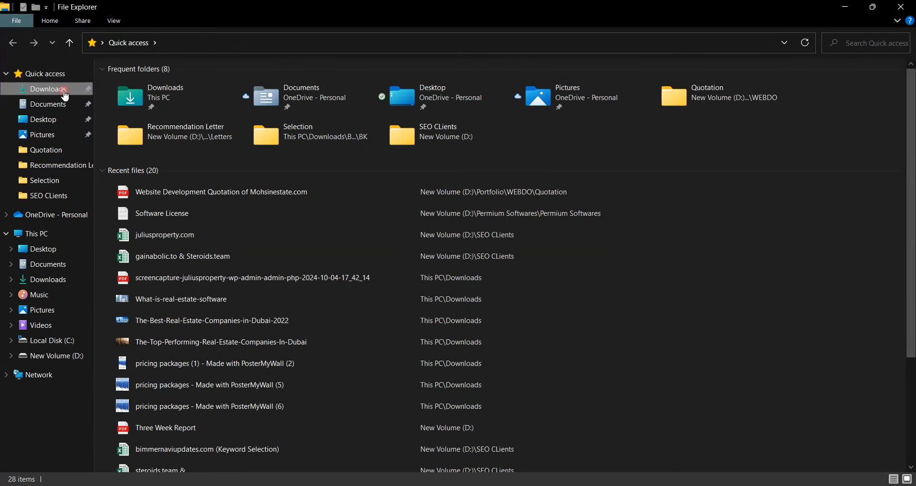
drag(911, 81, 908, 173)
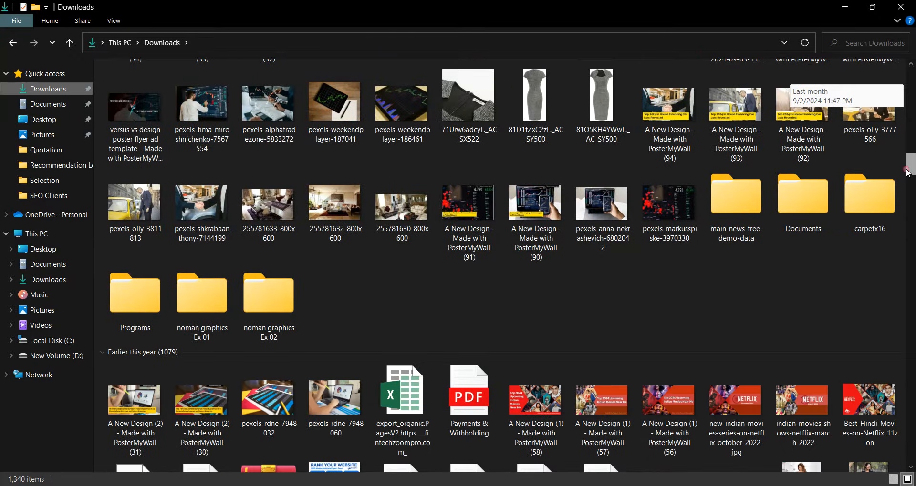
double_click(138, 296)
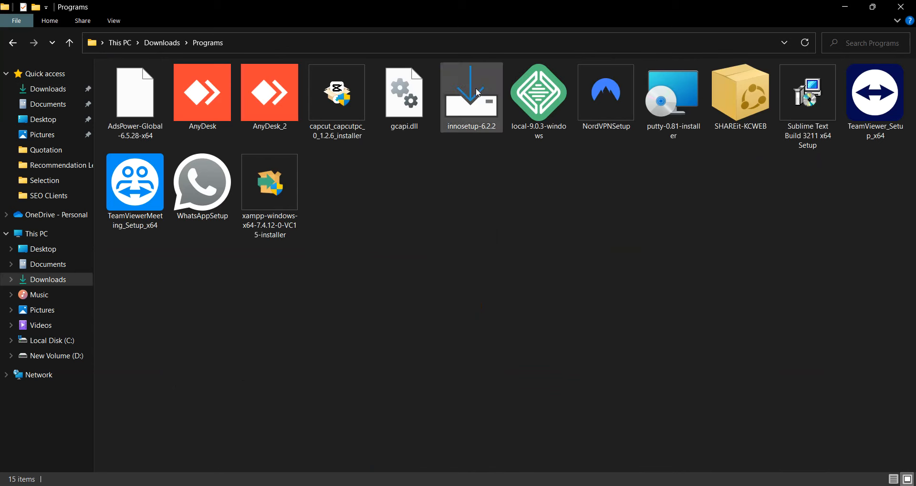
mouse_move(547, 98)
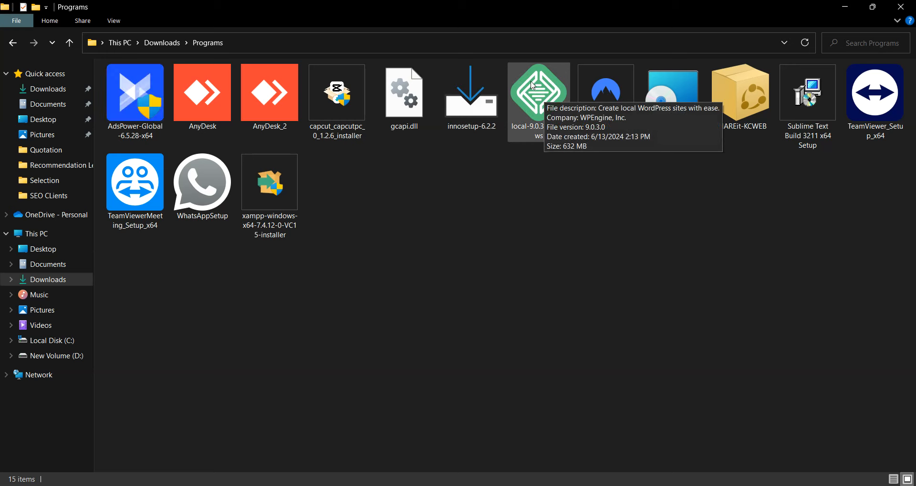
click(534, 92)
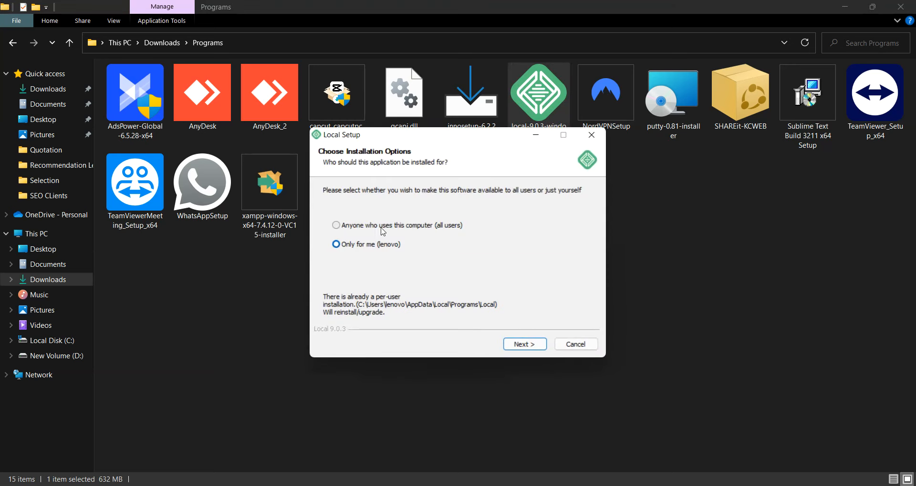
- Choose install for anyone on this computer, view the location, cancel setup, minimize File Explorer
click(365, 225)
click(527, 345)
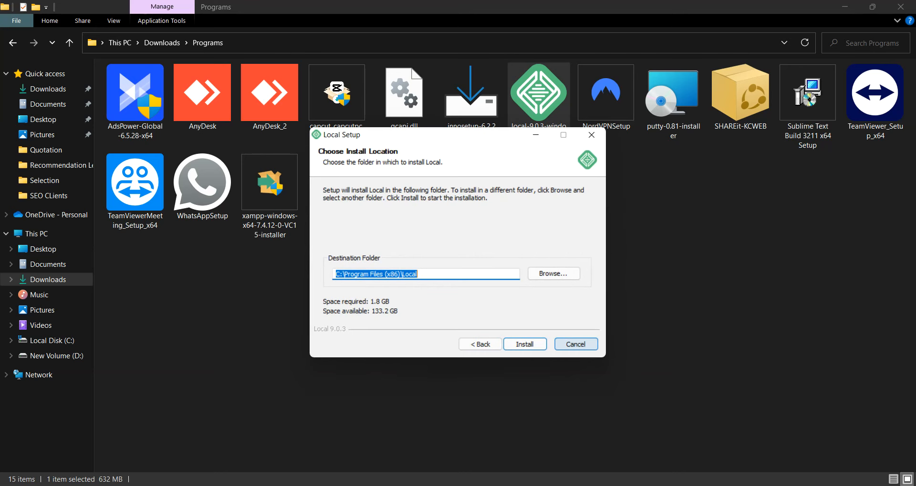
click(575, 344)
click(844, 7)
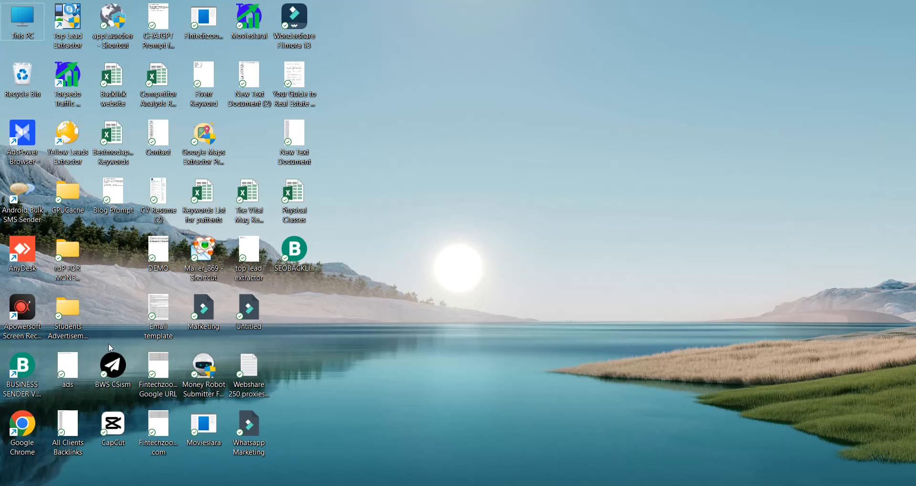
- Widen the first list item and append '-> Download & Install' to it
key(super+s)
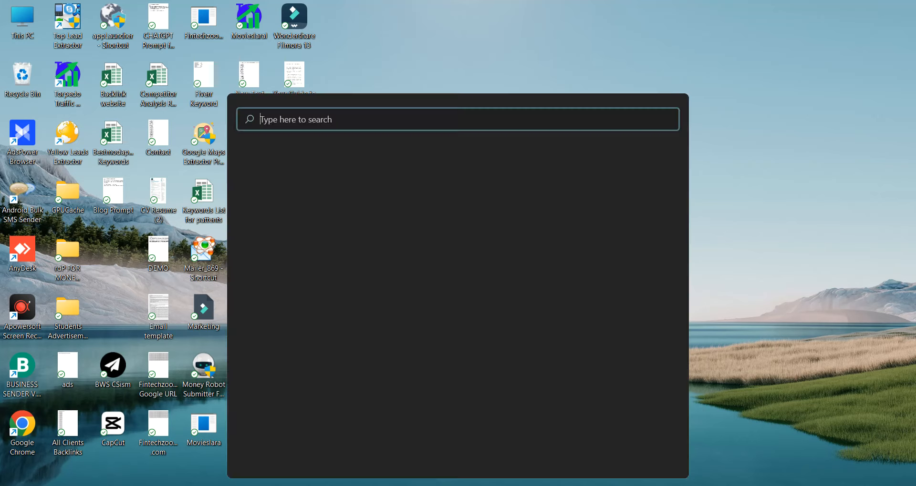
text(local)
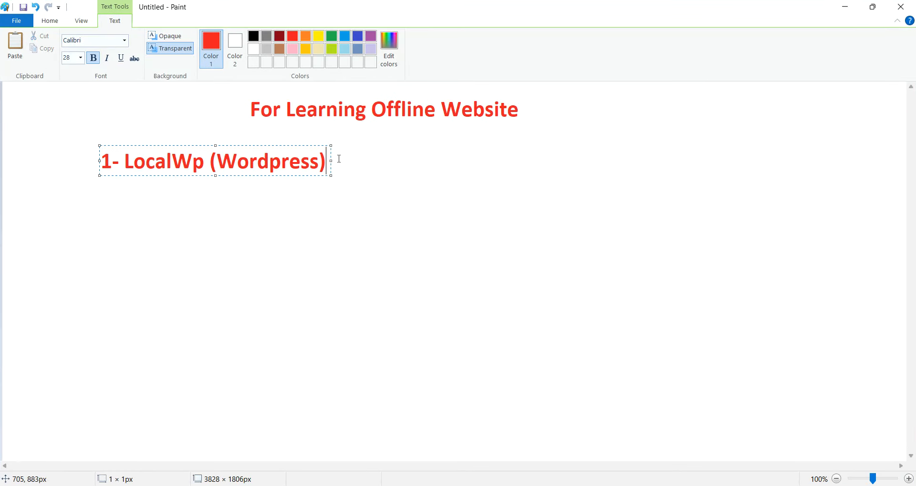
drag(330, 161, 753, 401)
text(-> Down)
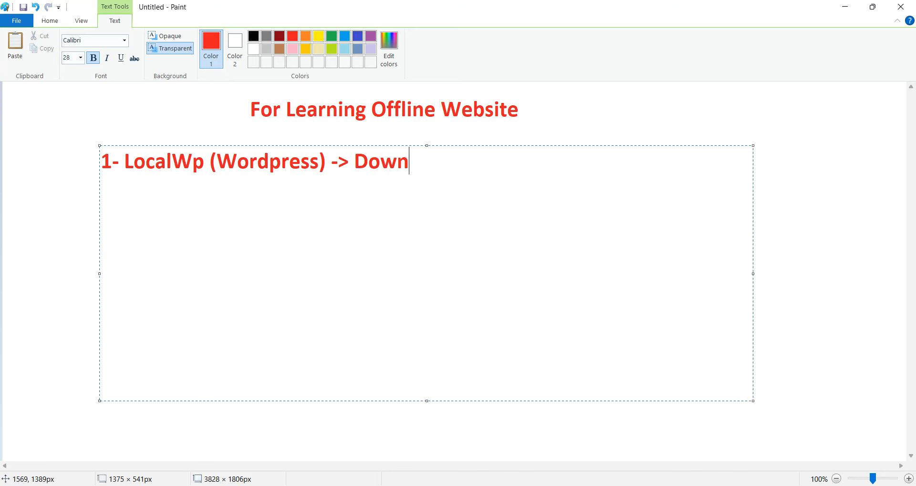
text(load & Install)
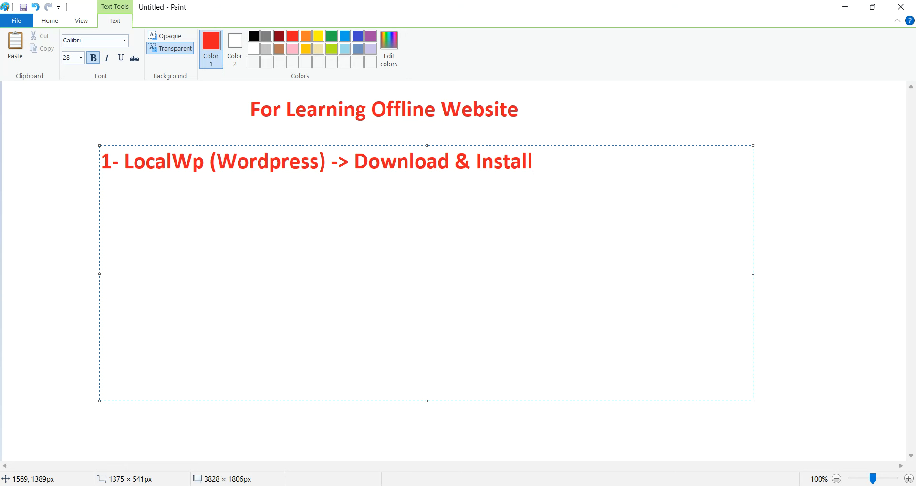
key(super)
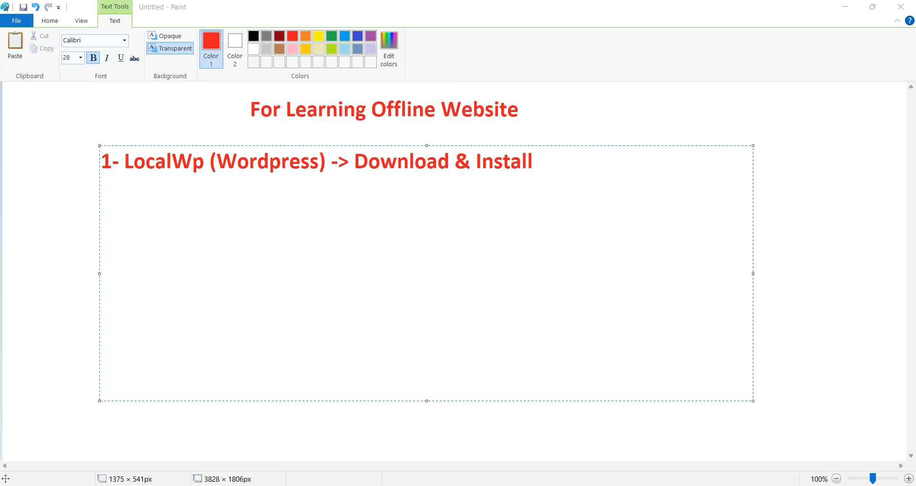
- Search 'local' to launch the Local app and dismiss its update notice
text(loacl)
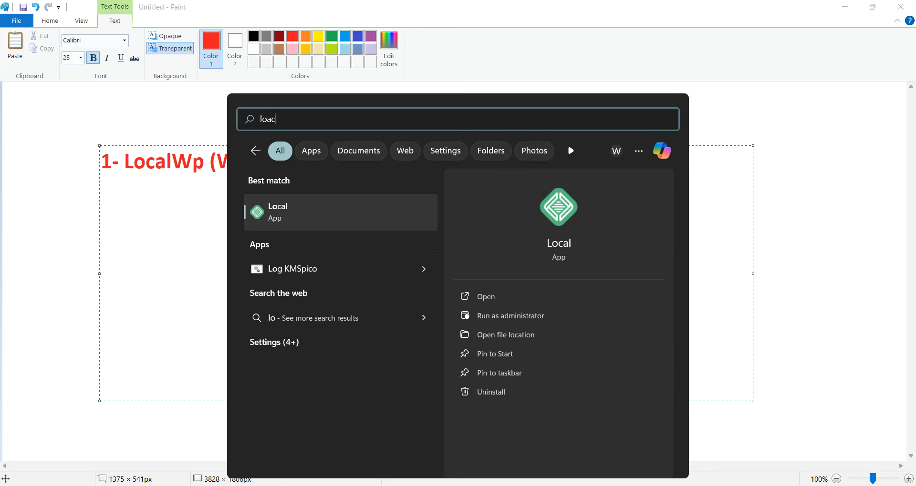
key(BackSpace)
key(BackSpace)
key(BackSpace)
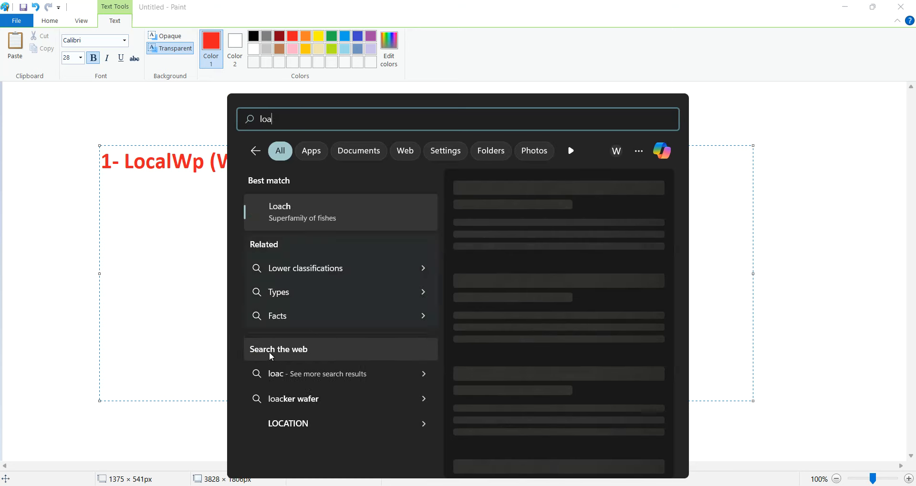
text(cal)
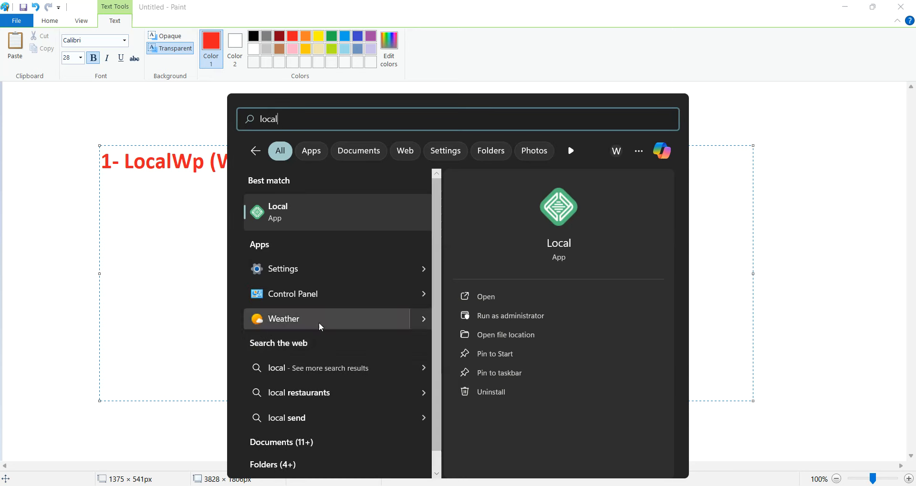
click(479, 295)
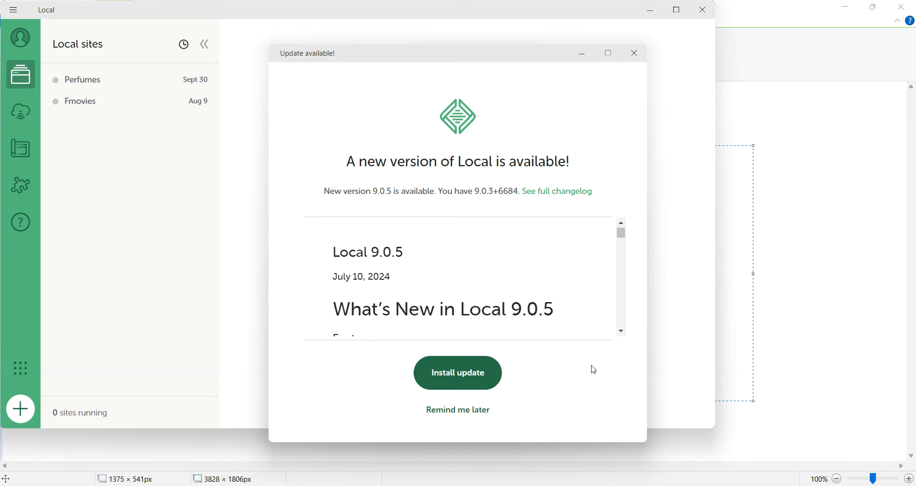
click(634, 53)
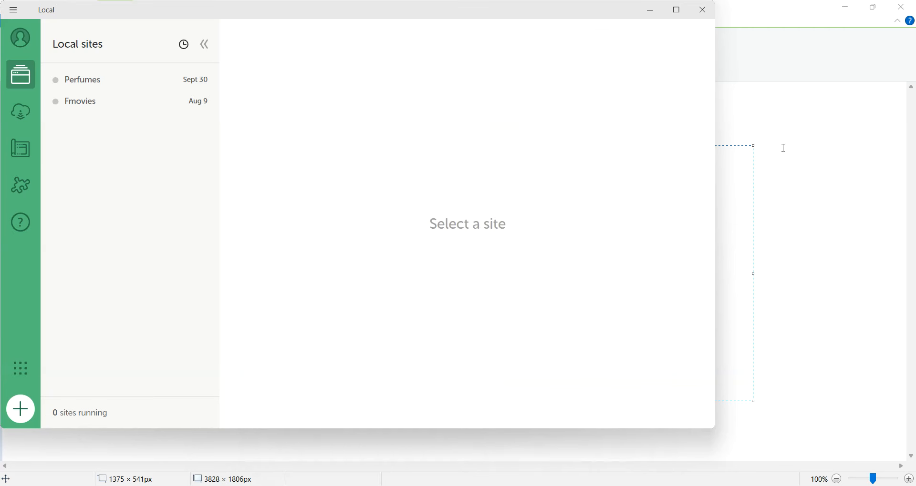
- Maximize Local and start a new site with 'Create a new site', reaching the site-name step
click(678, 10)
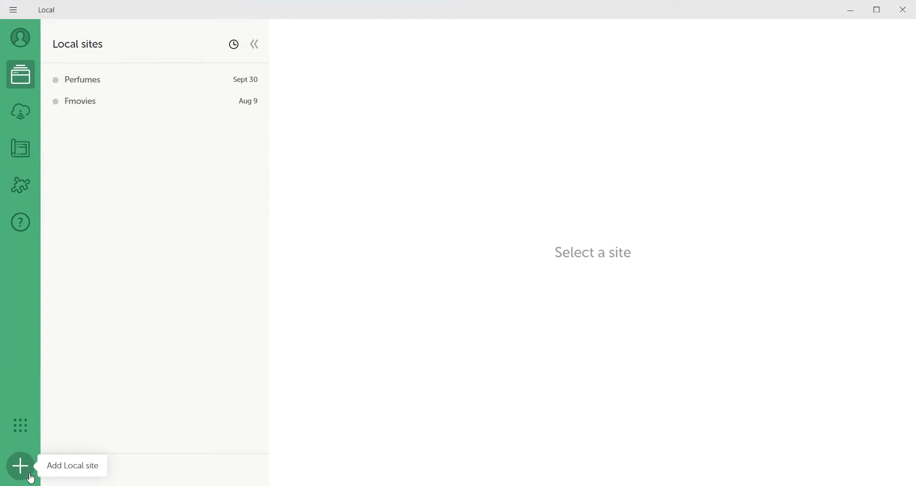
click(14, 478)
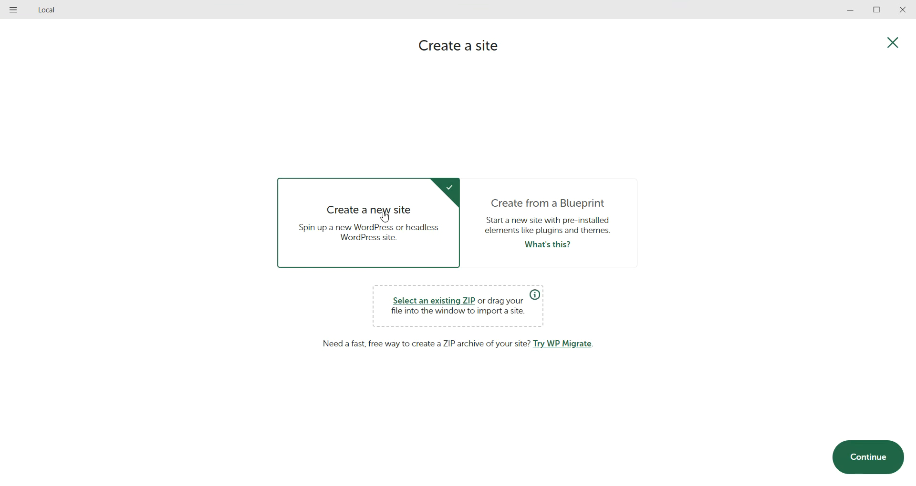
click(868, 456)
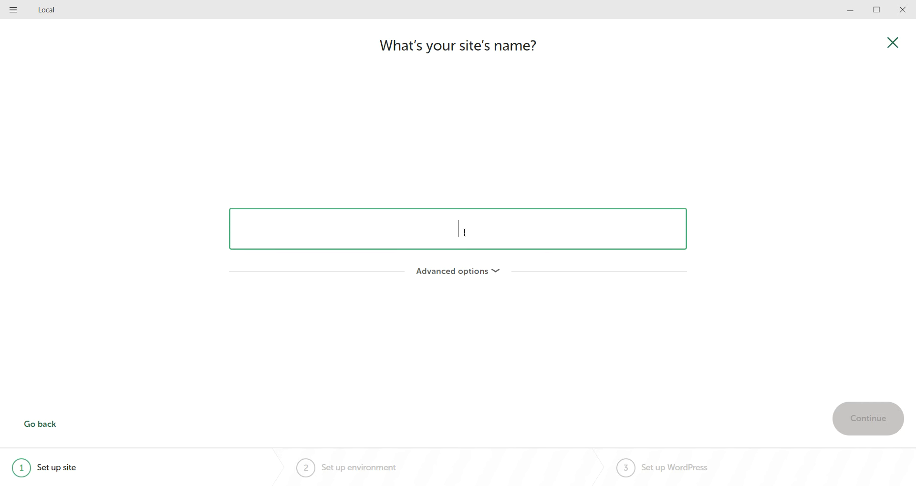
click(441, 485)
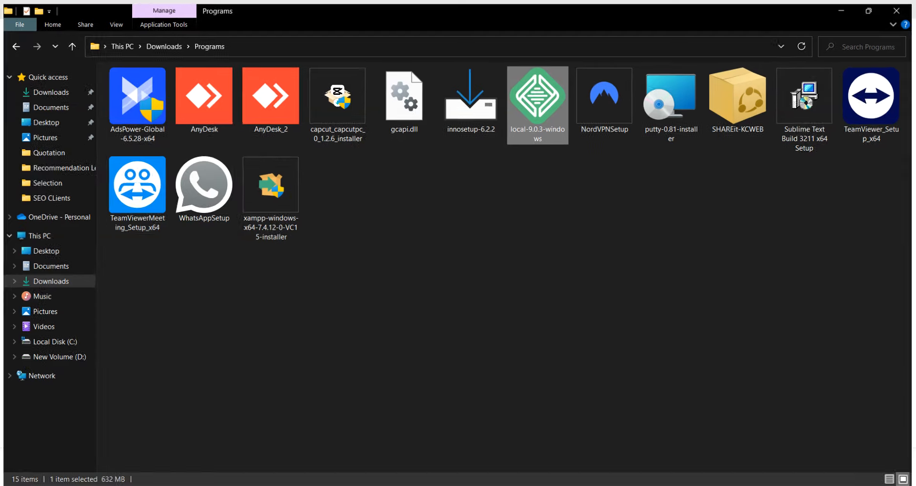
click(52, 89)
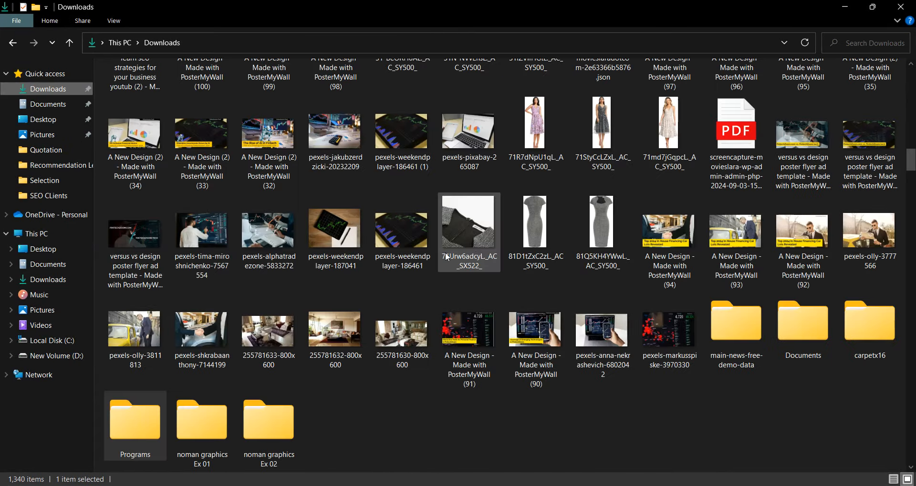
drag(911, 162, 912, 306)
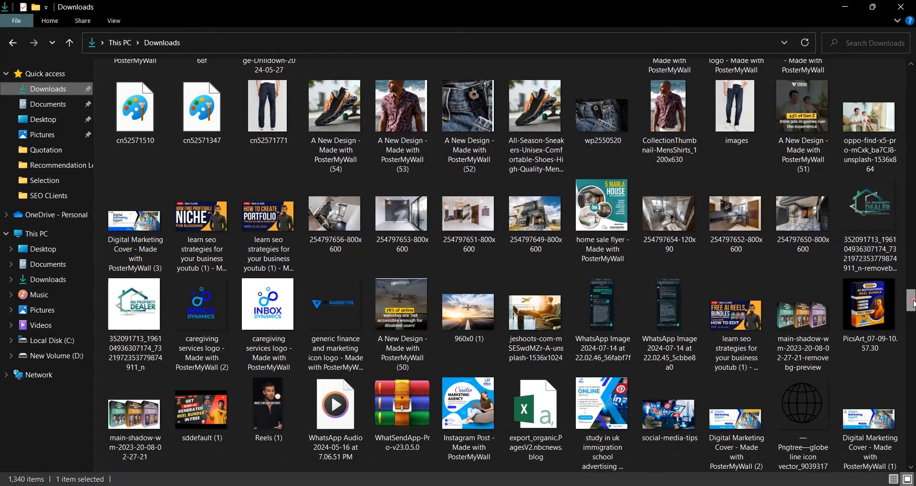
scroll(368, 310, down, 3)
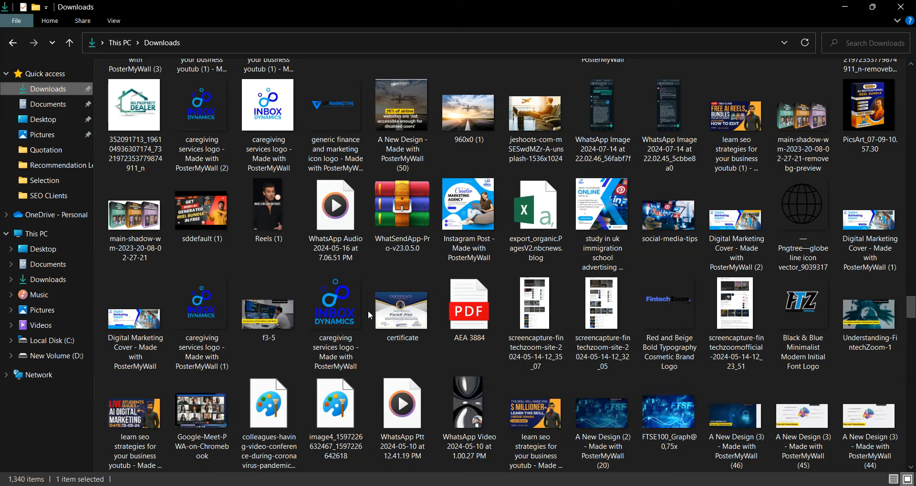
double_click(334, 124)
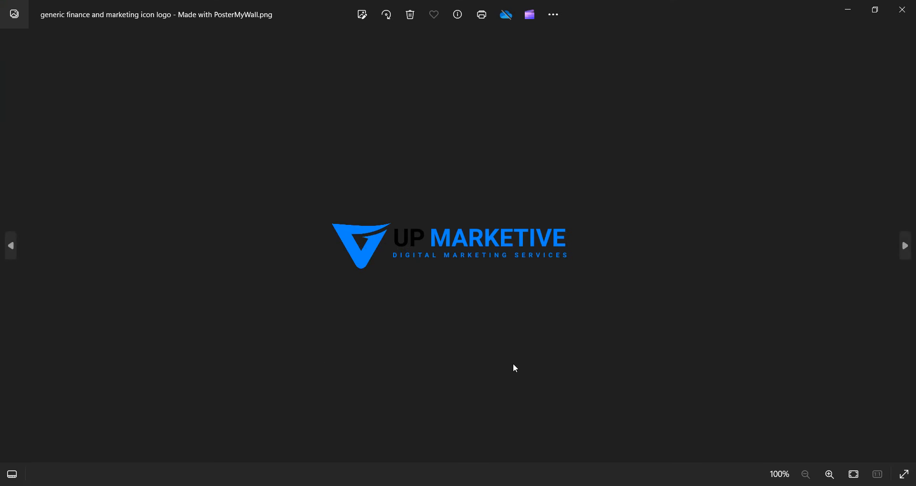
click(565, 485)
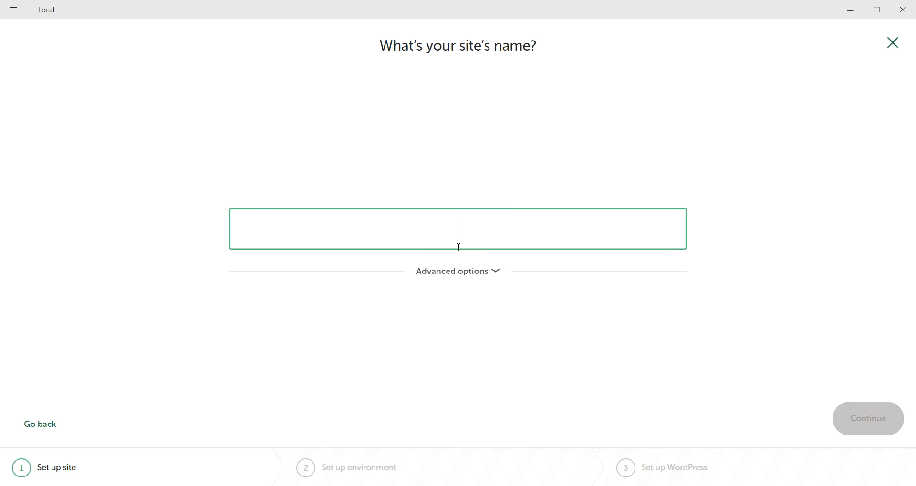
- Name the new Local site 'Up Marketive' and continue
text(up Mar)
key(BackSpace)
key(BackSpace)
key(BackSpace)
key(BackSpace)
key(BackSpace)
key(BackSpace)
text(Up Market)
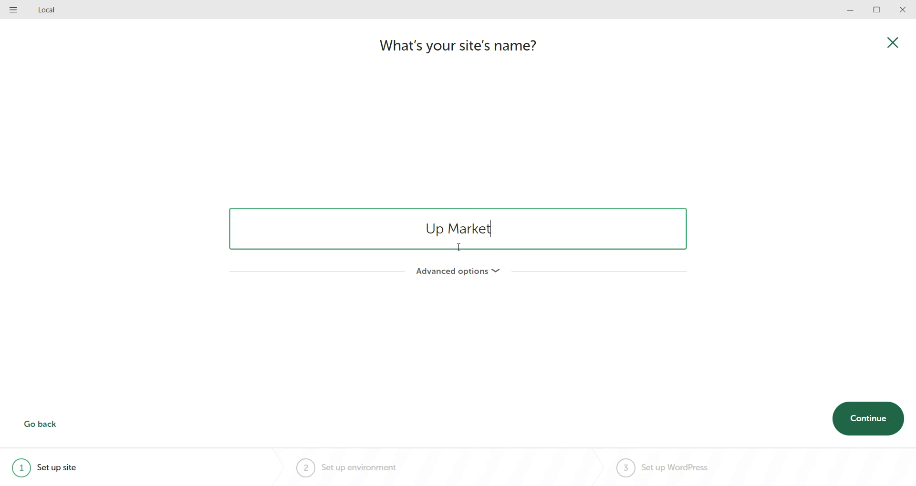
text(ive)
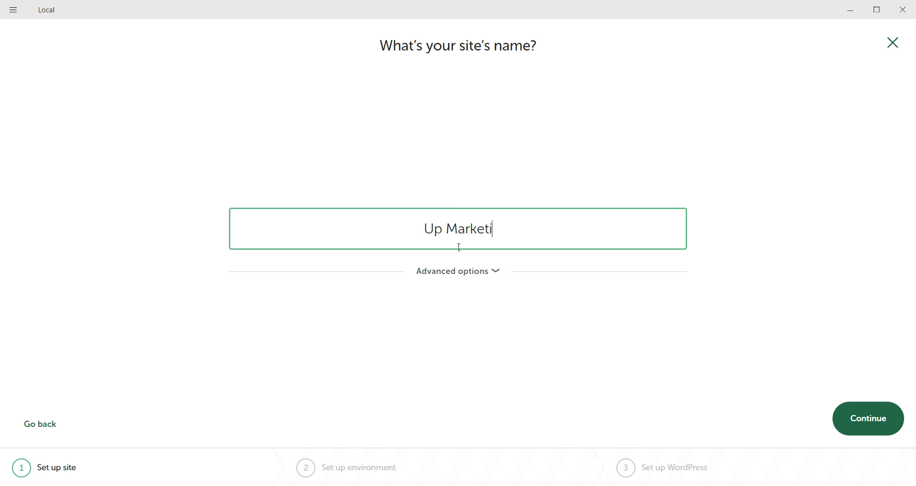
double_click(485, 237)
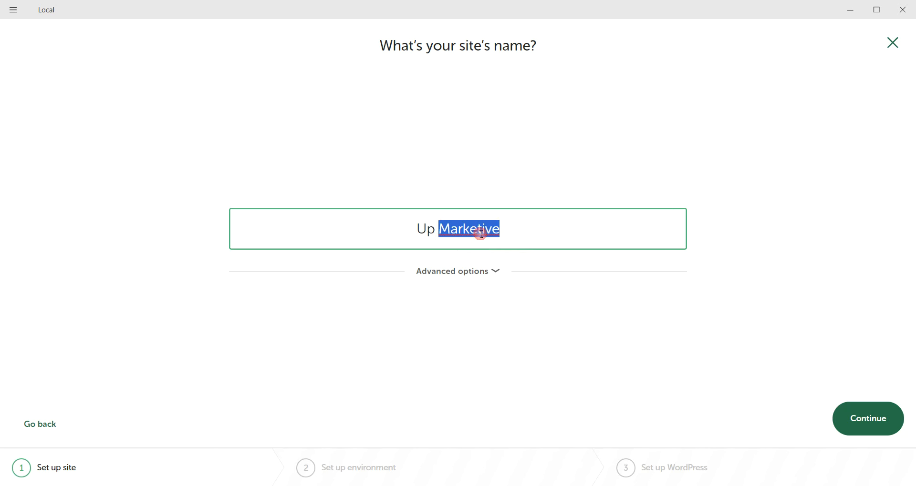
double_click(474, 238)
click(795, 358)
- Keep the Preferred environment, set WordPress username 'demo' with a password, and add the site
click(859, 418)
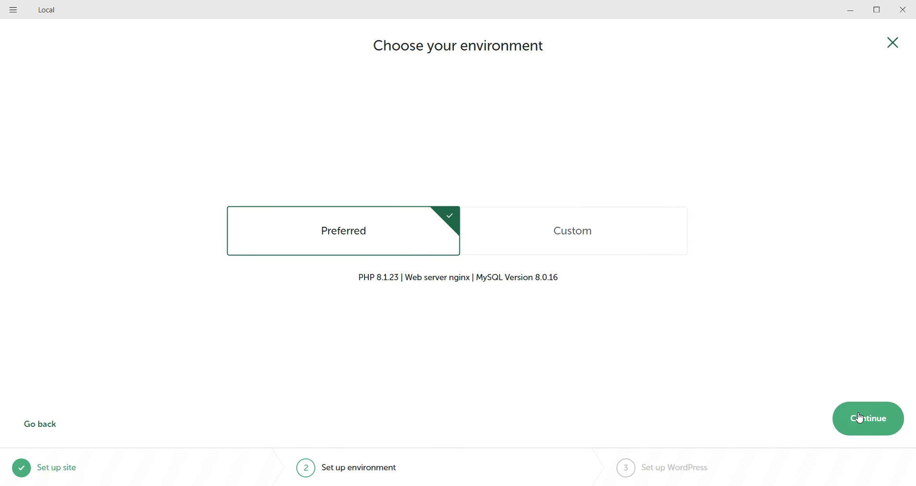
click(860, 419)
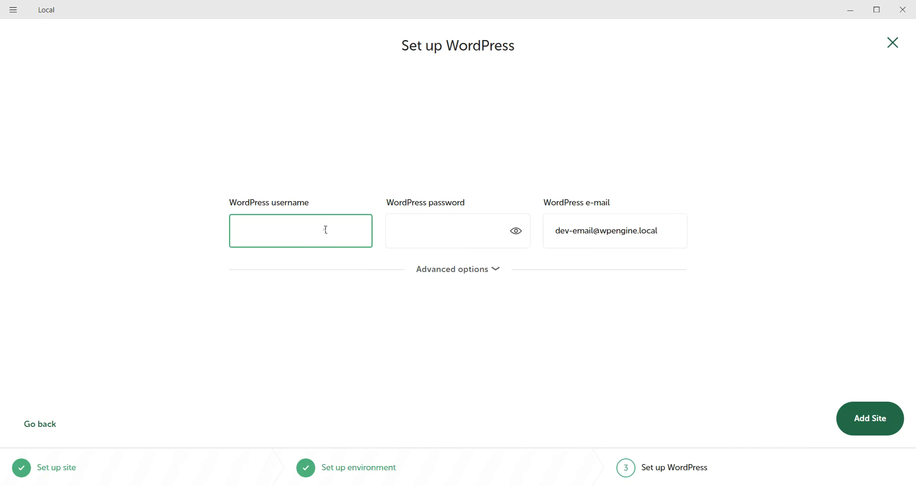
text(demo)
click(413, 222)
text(•••••)
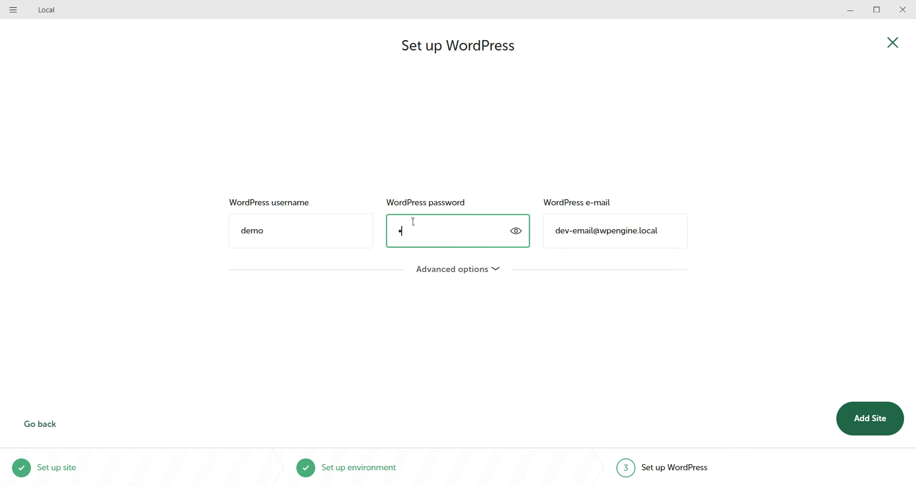
text(•••••)
click(874, 418)
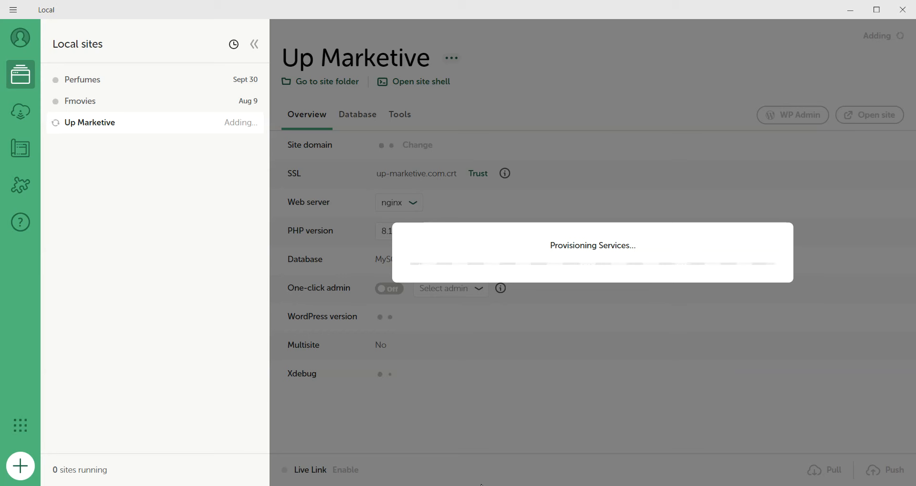
- Add the Paint note line '2- Add Site (Fill Form)', then go back to Local
mouse_move(510, 485)
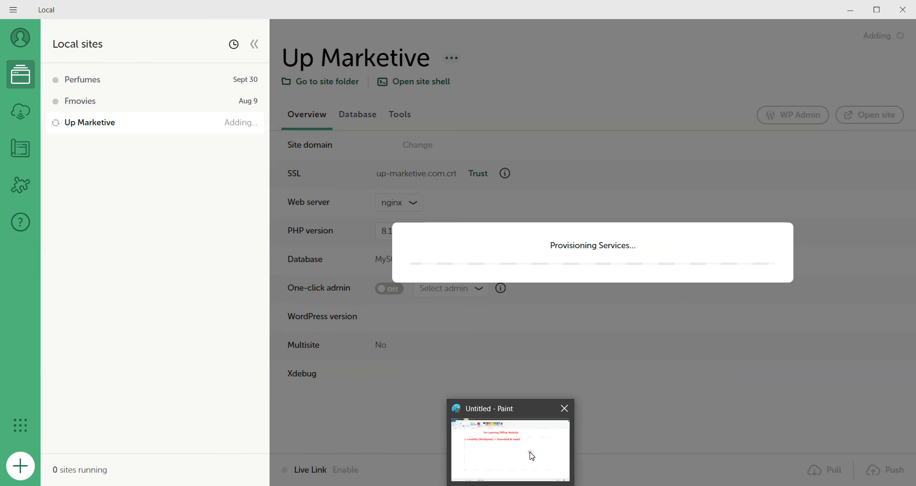
click(532, 457)
key(Return)
text(2- )
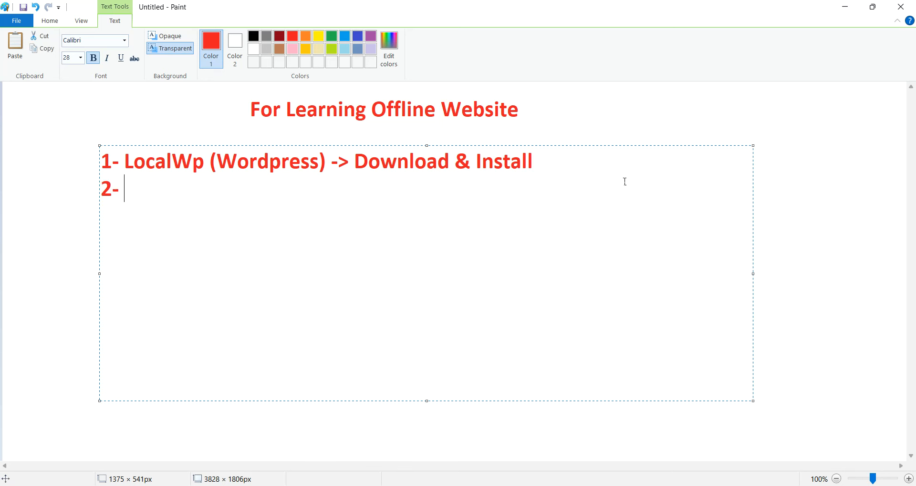
text(Add S)
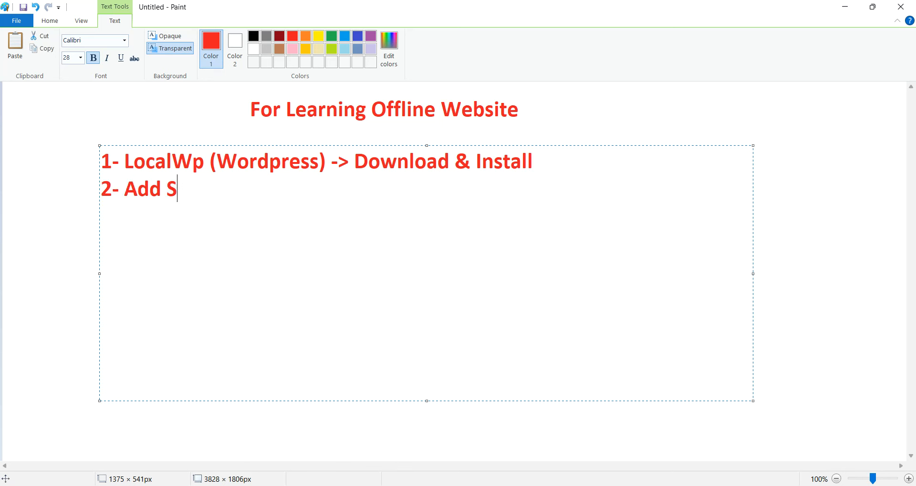
text(ite)
text( (No))
key(Left)
text(Now)
key(BackSpace)
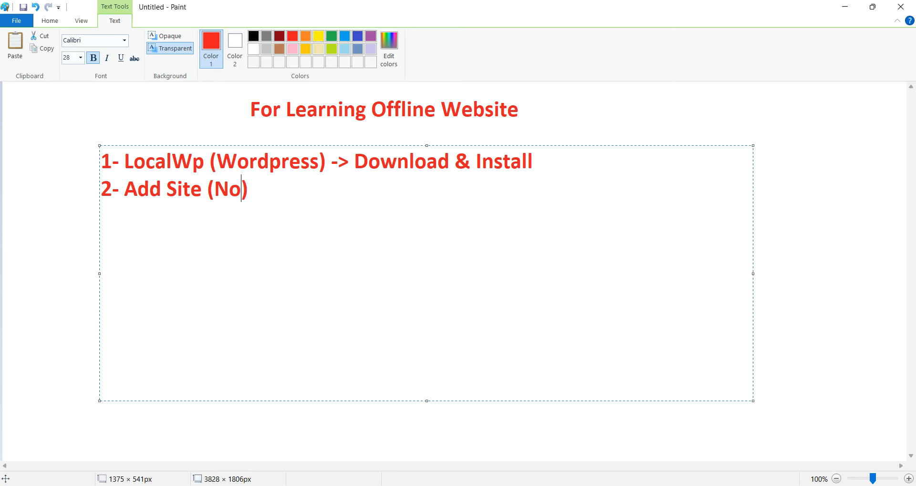
key(BackSpace)
key(BackSpace)
text(Fill)
text( Foe)
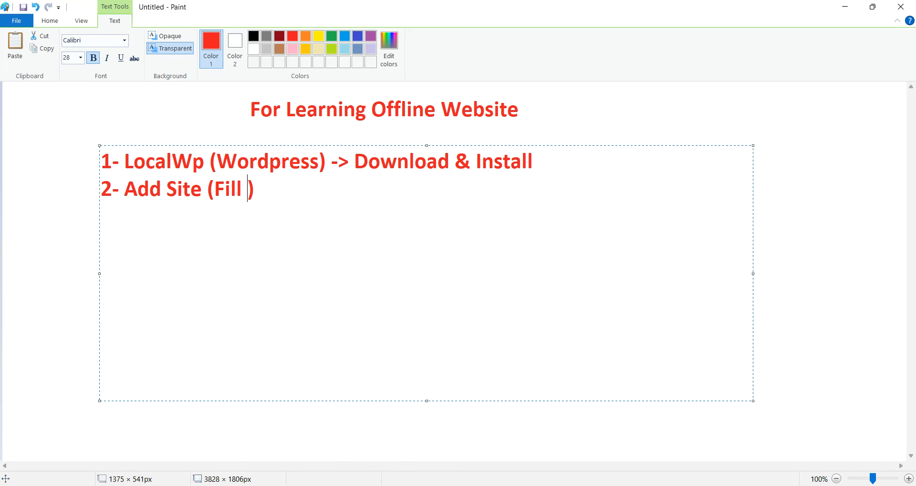
key(BackSpace)
key(BackSpace)
text(orm)
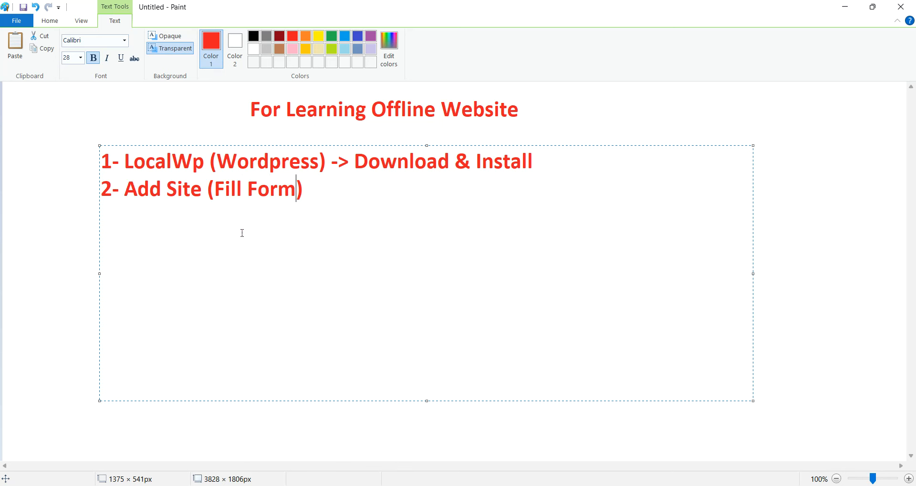
mouse_move(536, 485)
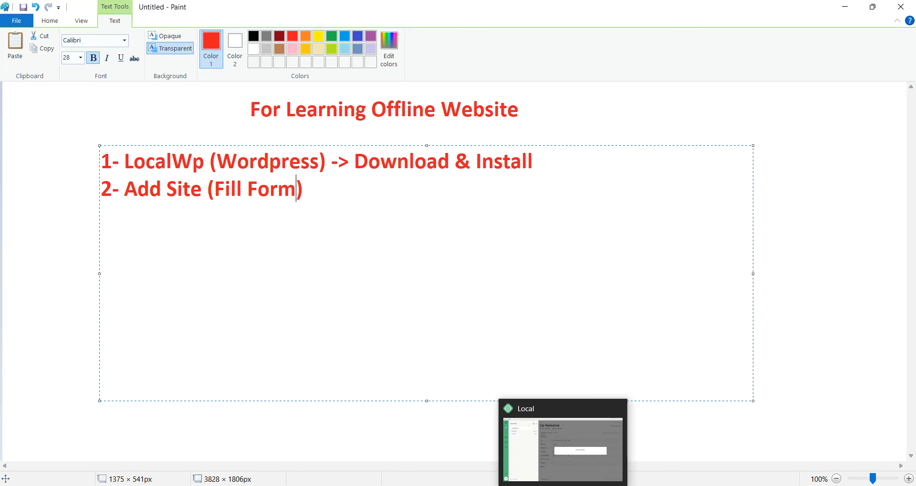
click(559, 463)
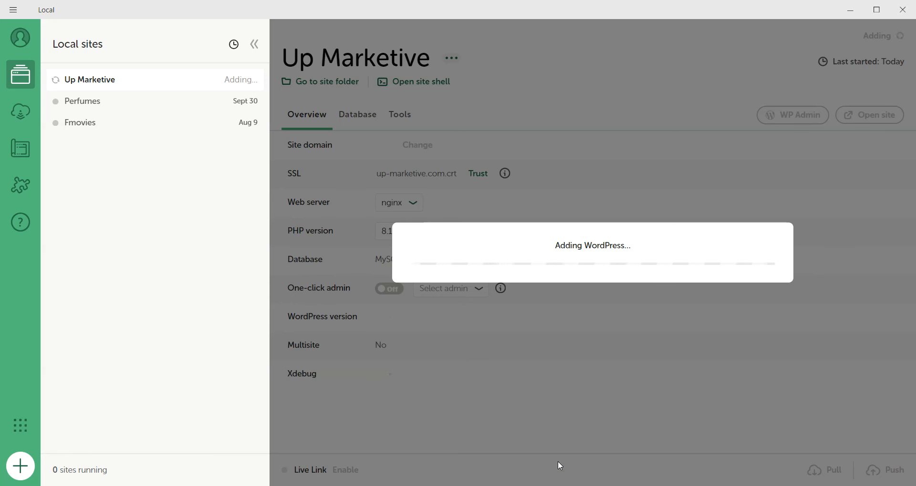
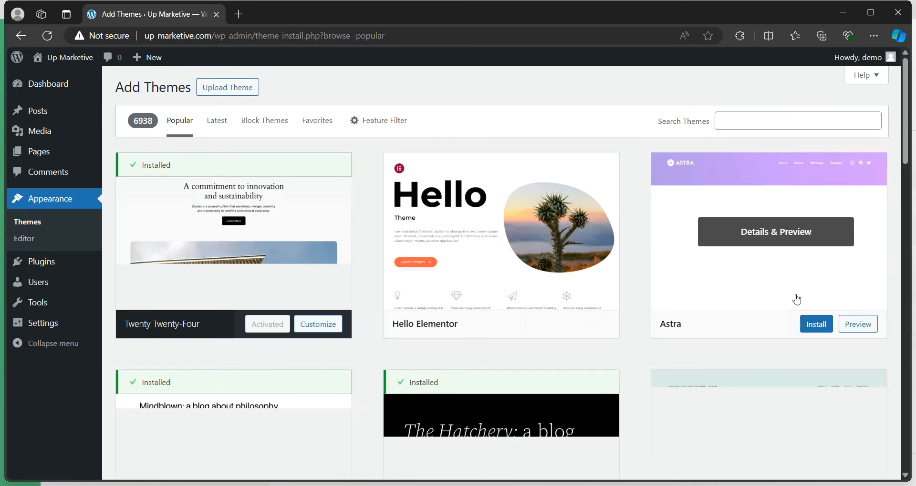
- Install the Astra theme, maximize the browser window, and activate Astra
click(820, 329)
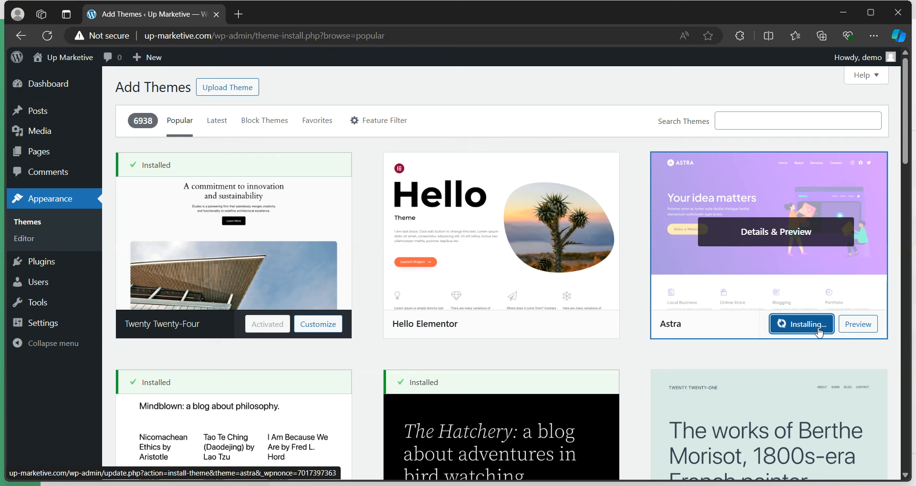
click(870, 13)
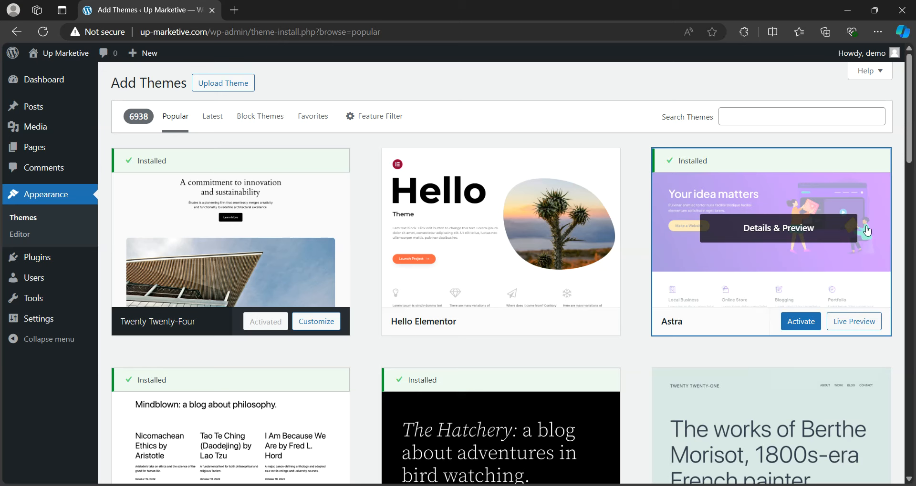
click(795, 324)
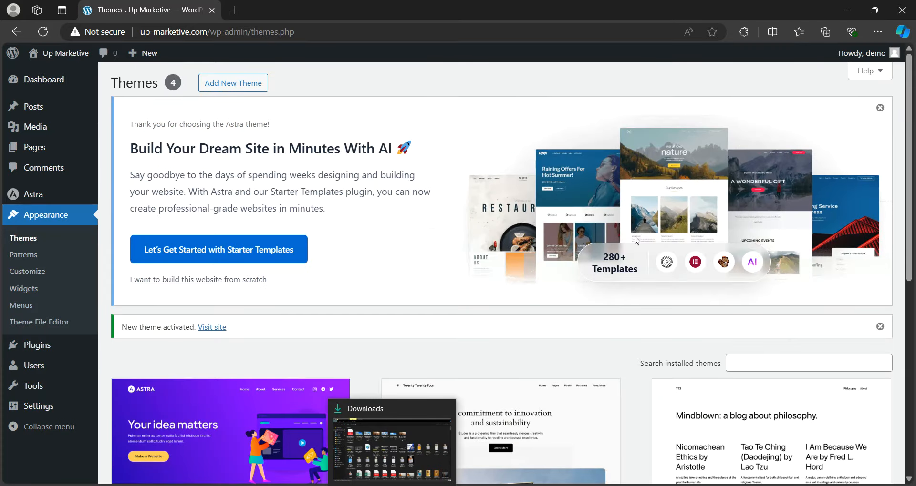
scroll(488, 282, down, 2)
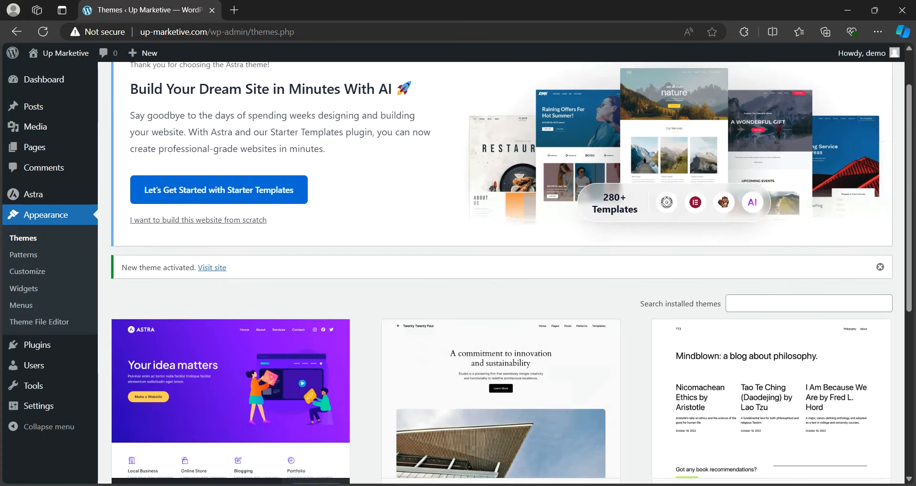
mouse_move(497, 485)
click(500, 441)
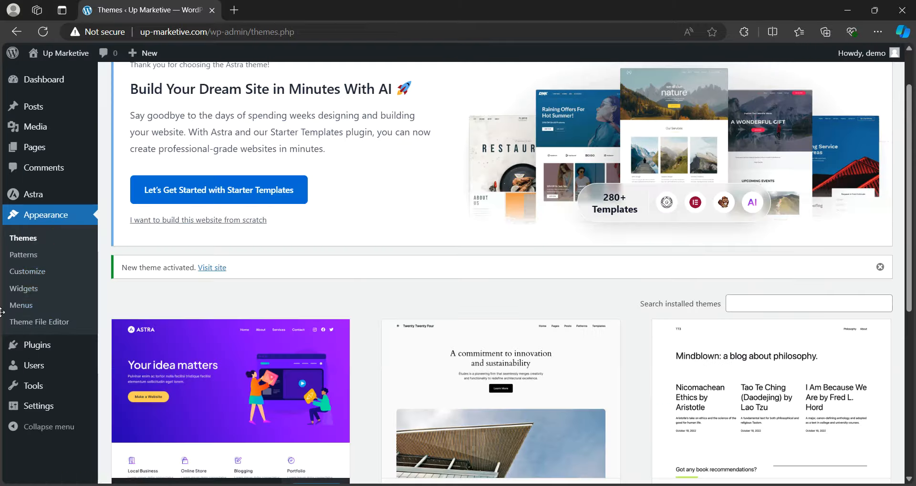
click(845, 7)
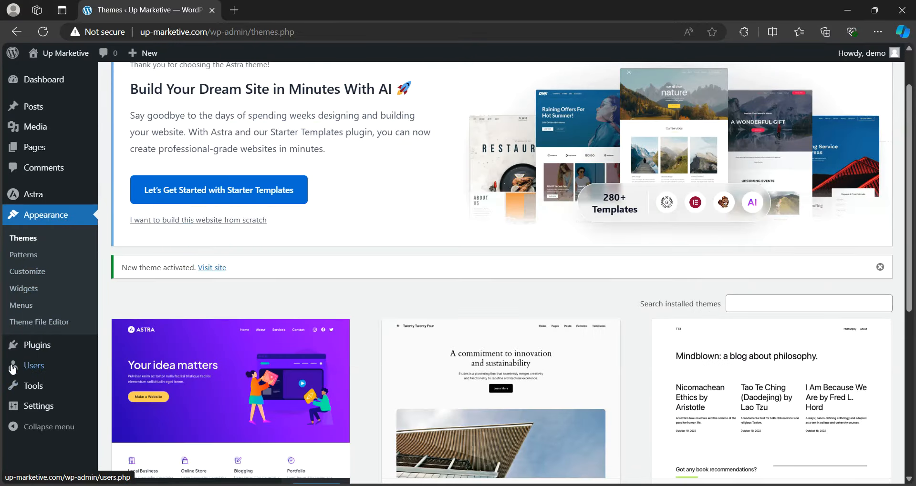
mouse_move(46, 348)
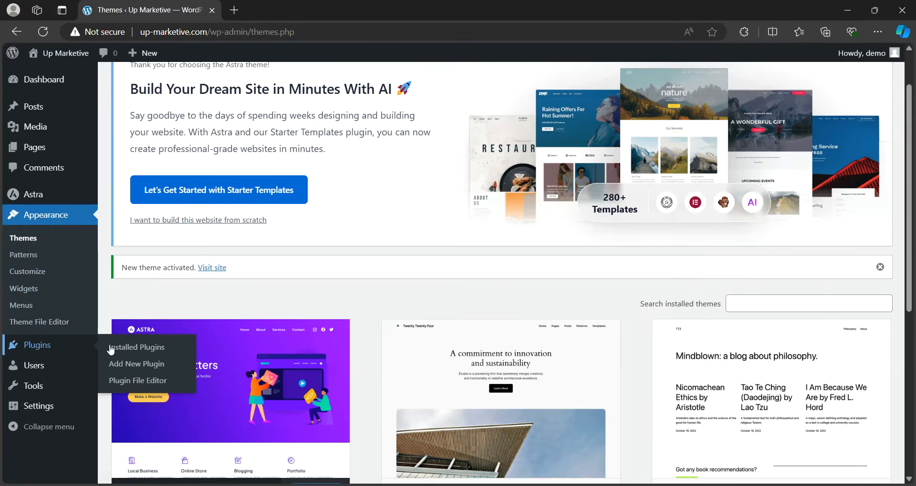
- Search the plugin directory for 'starter', then install and activate Starter Templates
click(127, 367)
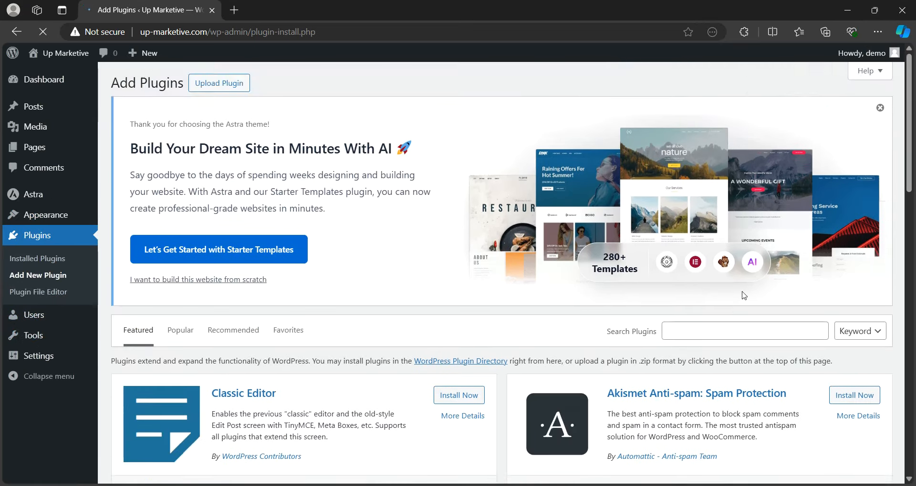
scroll(743, 289, down, 3)
click(682, 152)
key(Down)
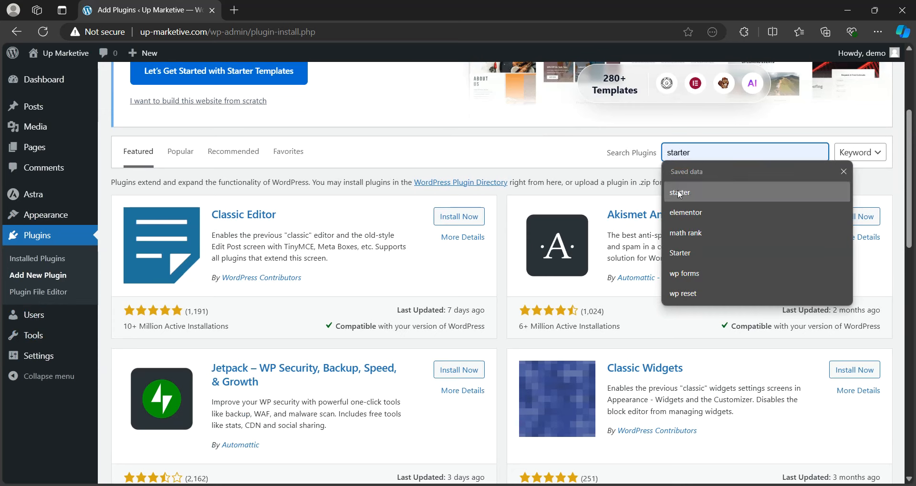
key(Return)
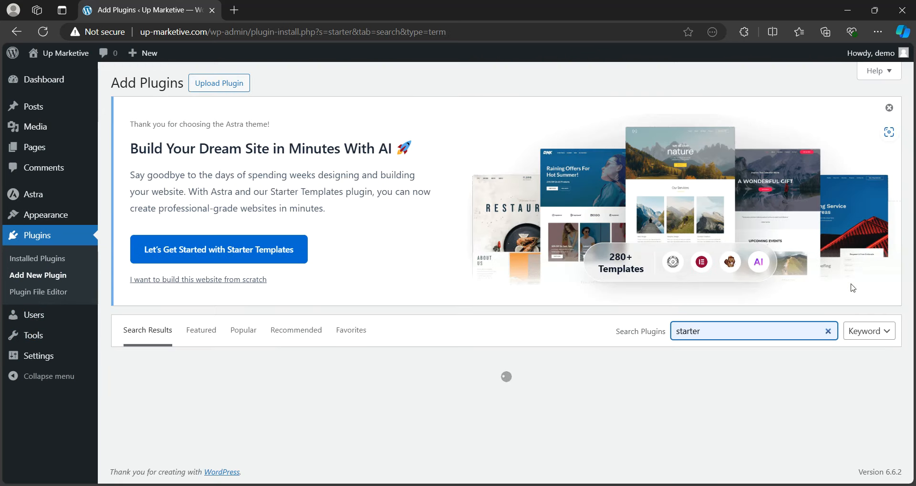
scroll(483, 337, down, 4)
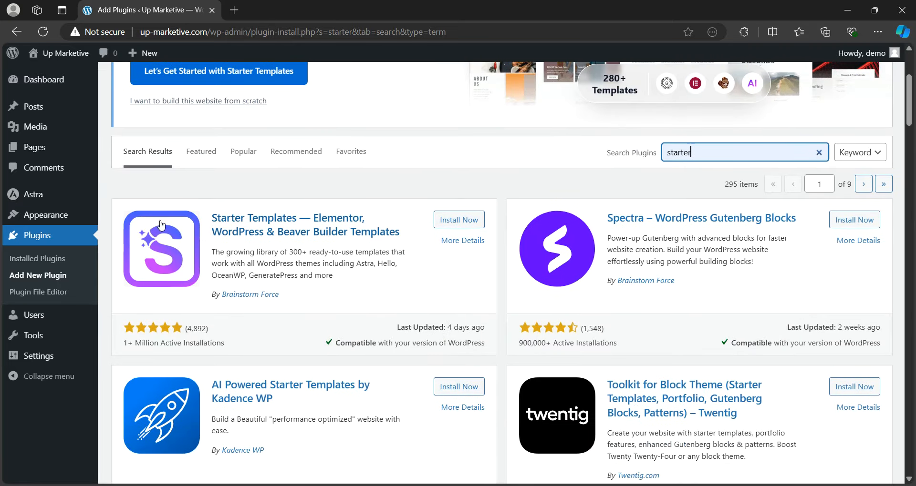
click(472, 222)
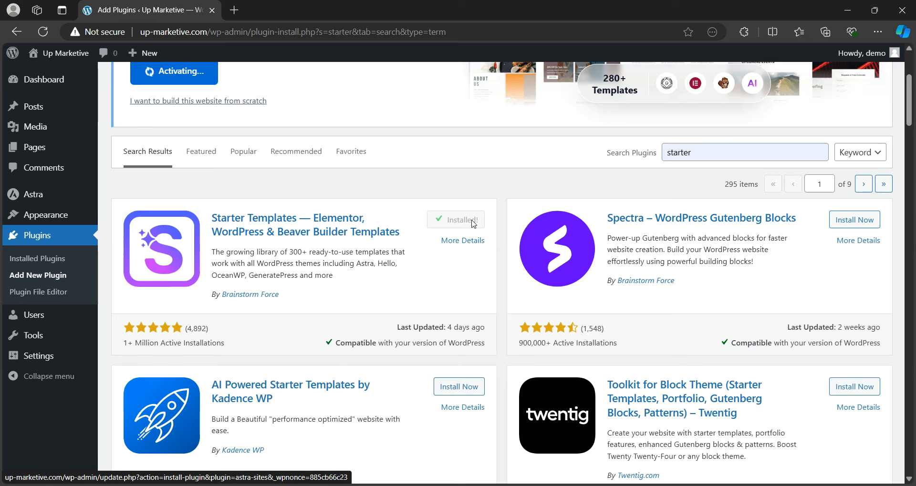
click(464, 220)
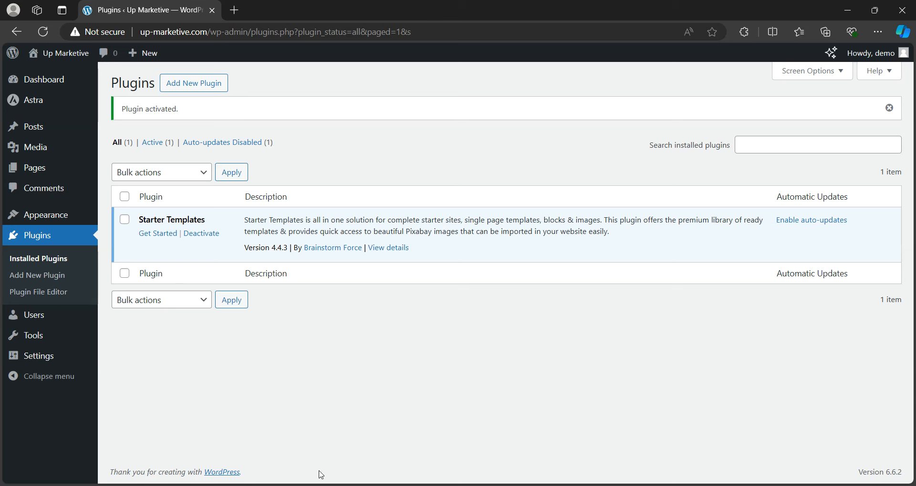
- Launch Starter Templates and choose Build with AI on the AI Website Builder card
click(154, 234)
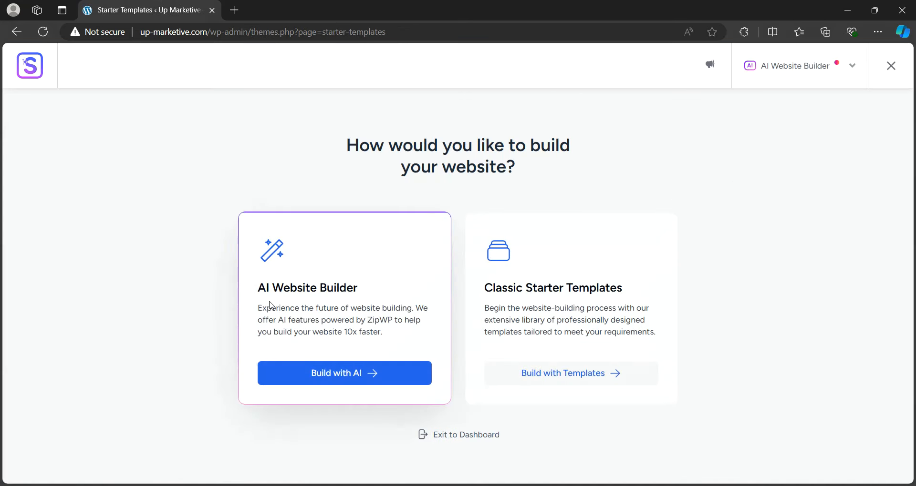
drag(478, 295, 623, 284)
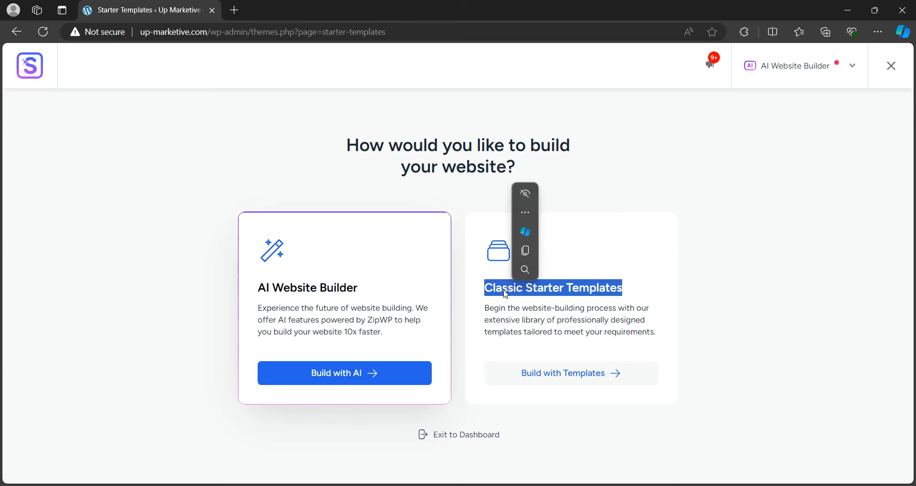
click(729, 224)
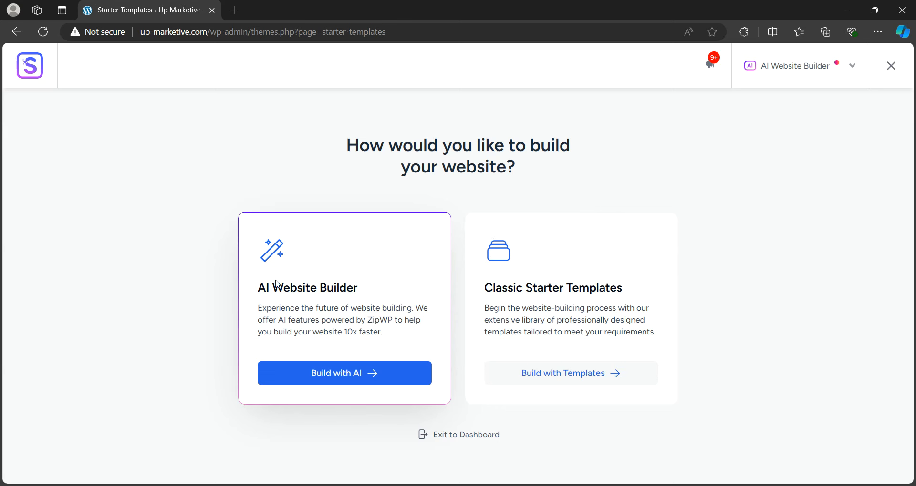
drag(255, 286, 376, 284)
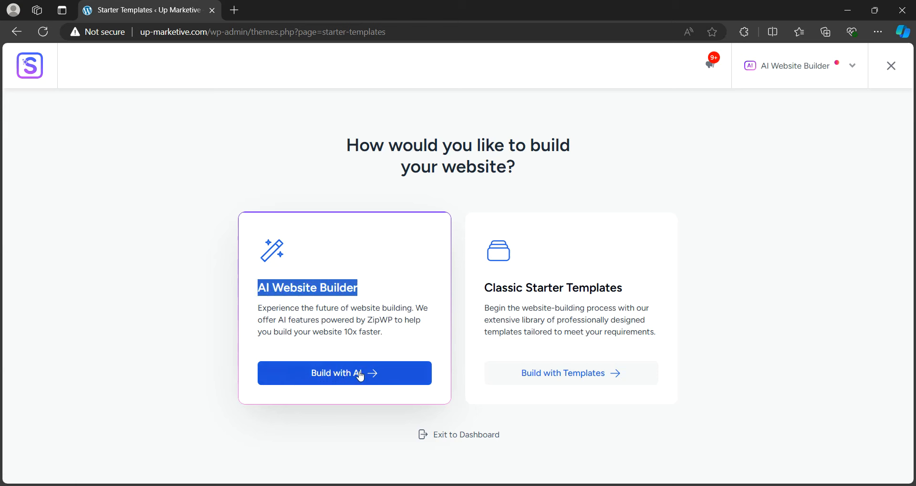
click(319, 377)
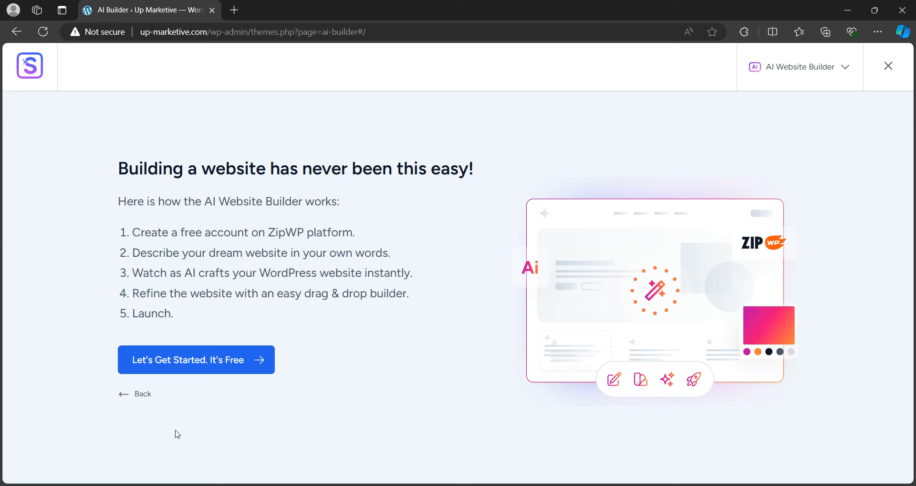
click(177, 360)
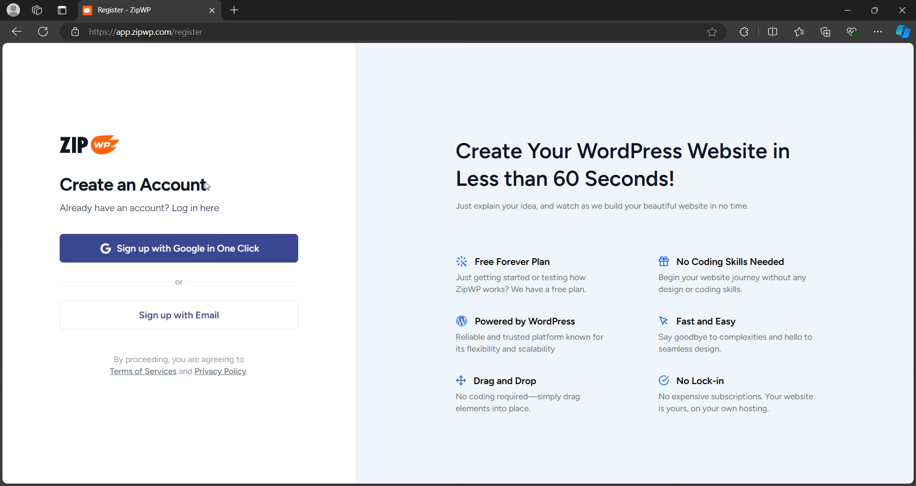
click(169, 319)
click(129, 286)
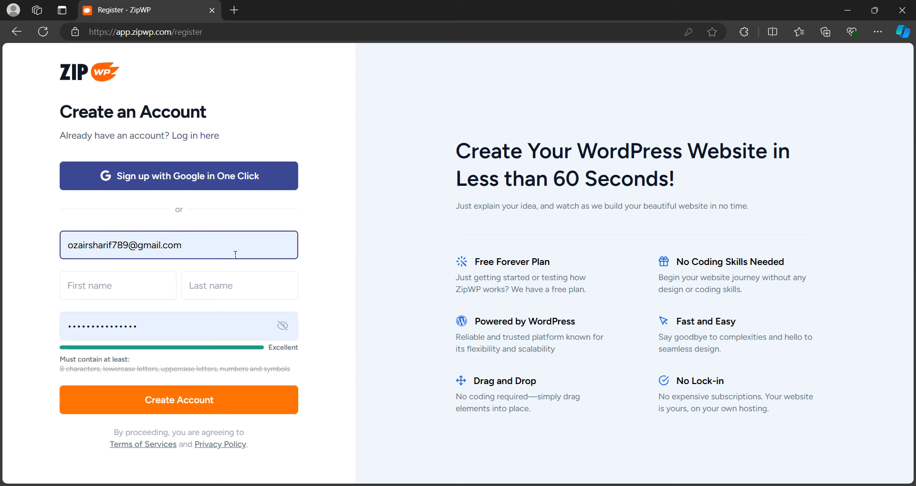
click(119, 286)
click(138, 323)
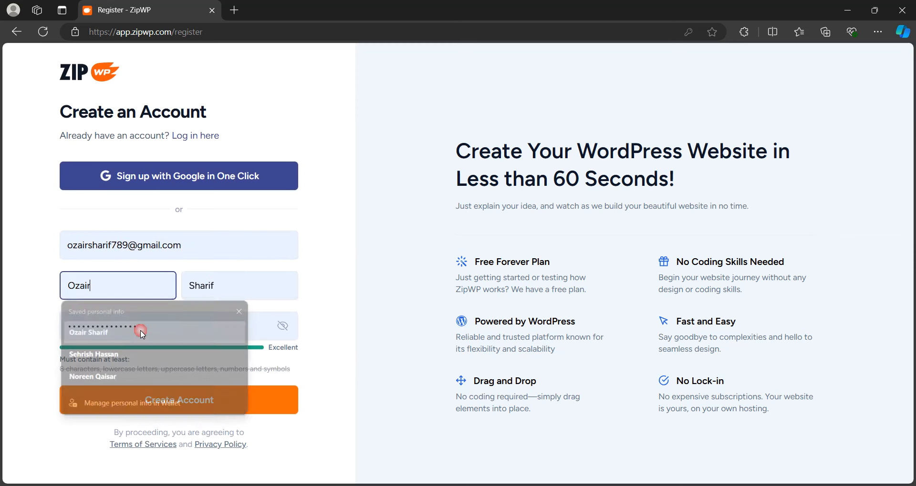
click(171, 401)
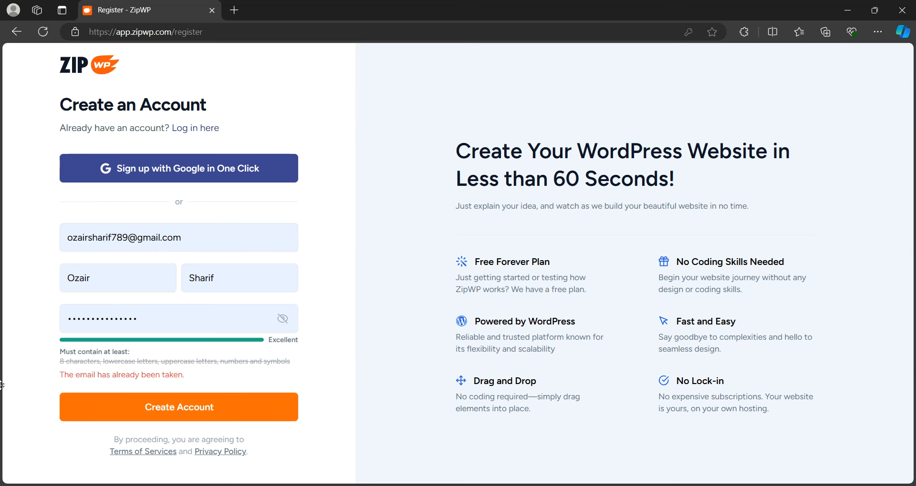
drag(59, 375, 184, 376)
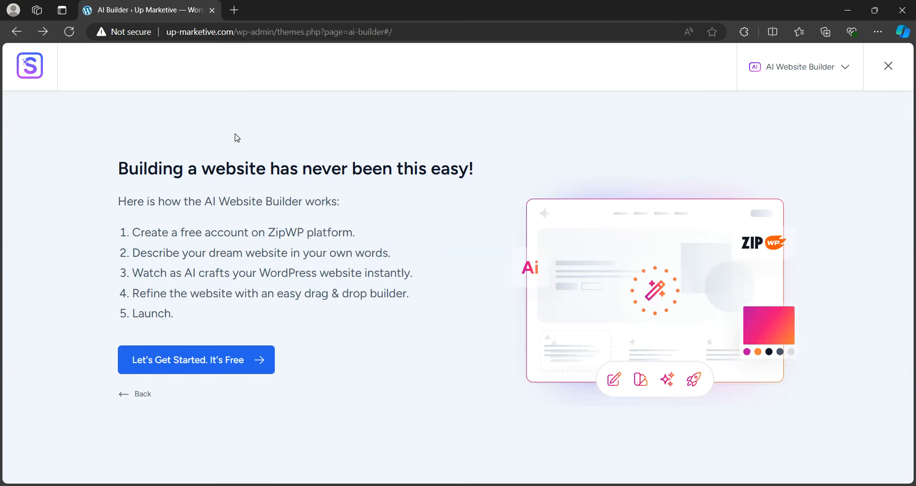
- Restart the ZipWP setup and log in by email using the saved address
click(180, 360)
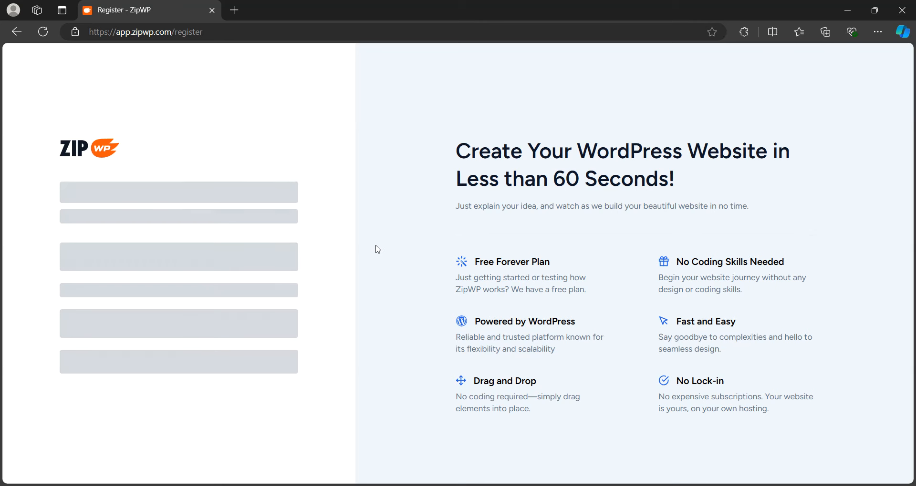
click(209, 206)
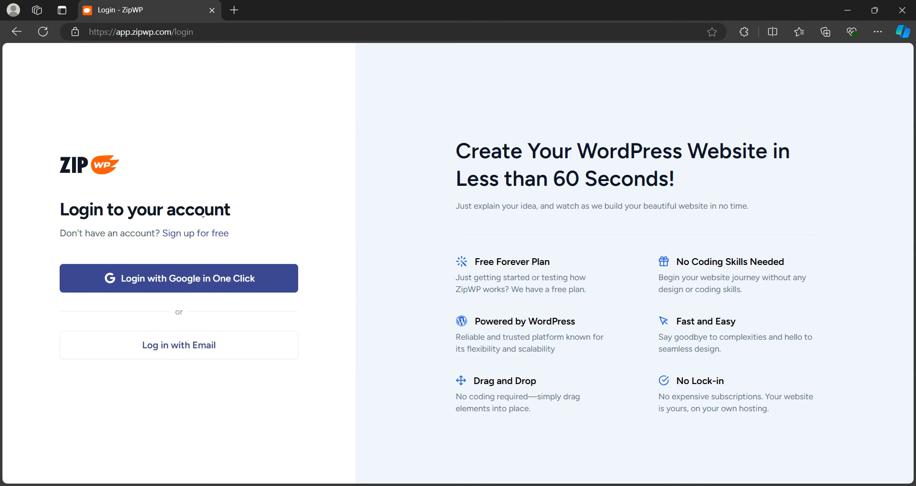
click(175, 343)
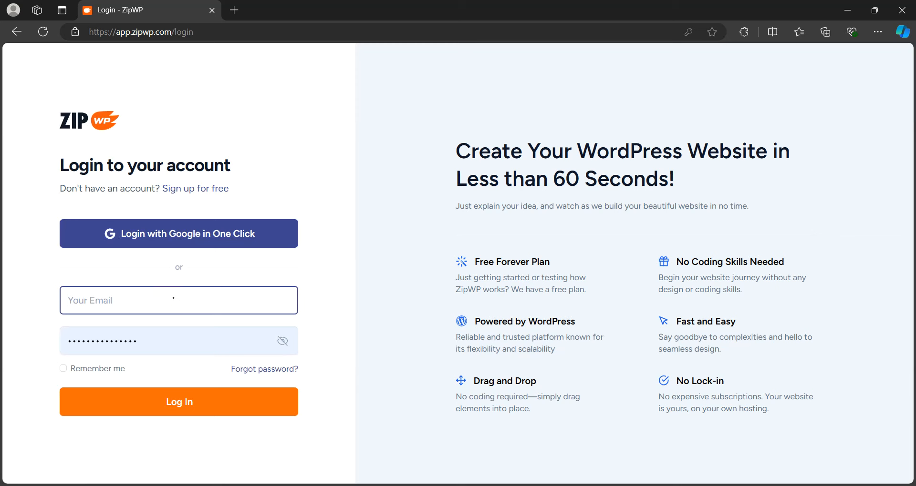
text(ozai)
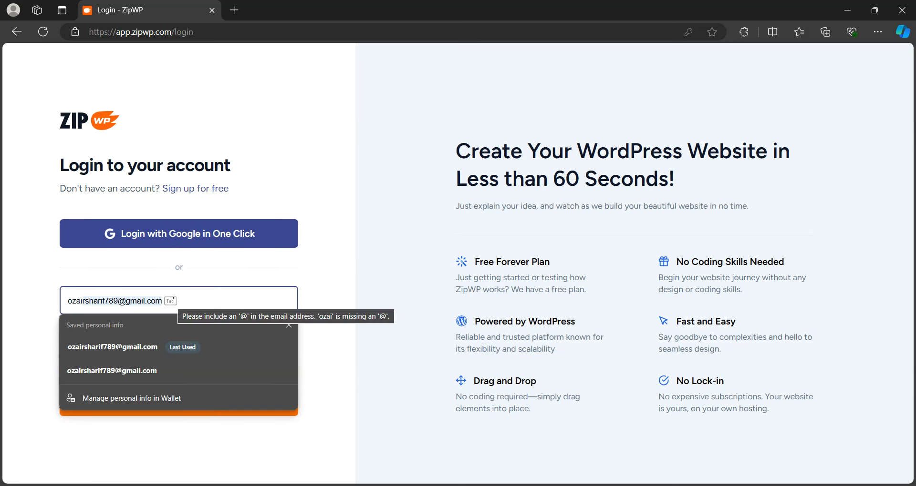
click(133, 347)
click(140, 409)
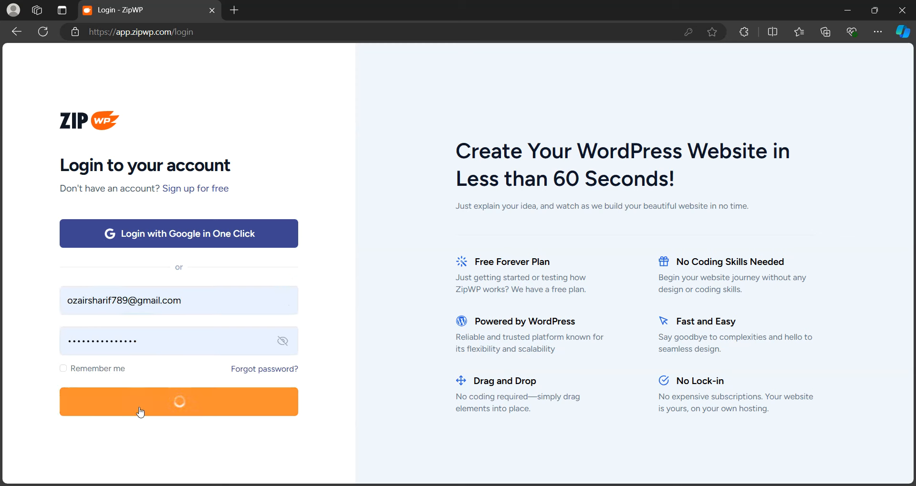
- Replace the password and resubmit the login, which is rejected as mismatched credentials
double_click(148, 336)
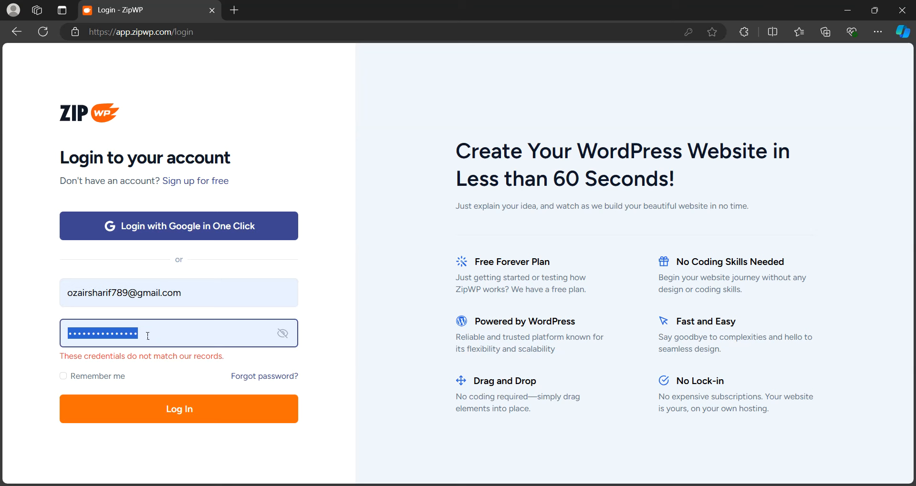
text(o)
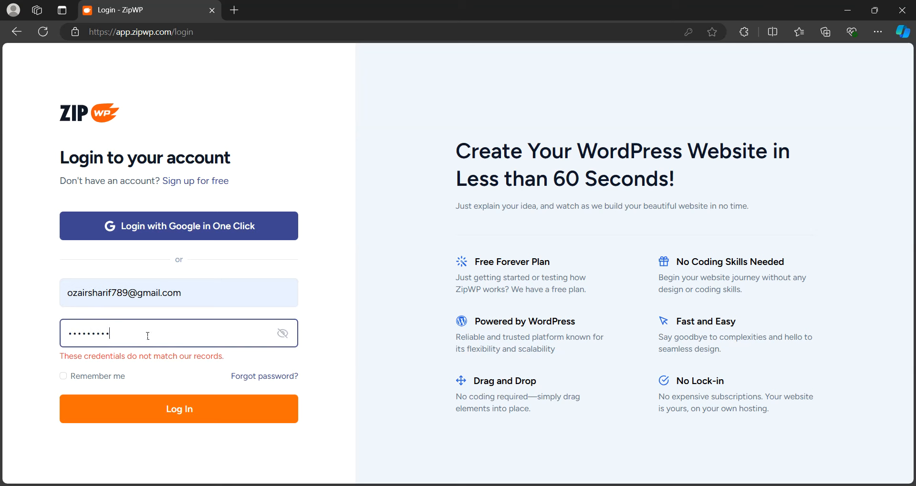
text(•)
key(Return)
- Return to registration, choose email sign-up, and enter a different e-mail address
click(16, 32)
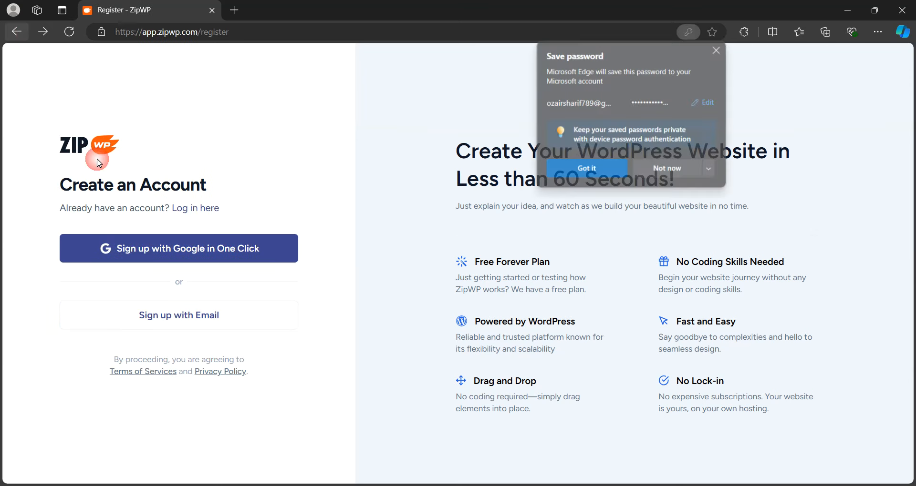
click(183, 321)
click(172, 255)
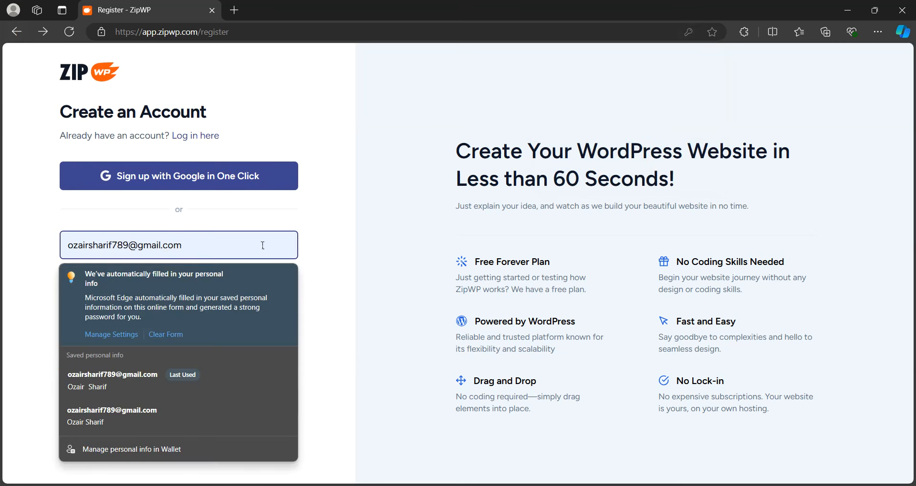
click(338, 232)
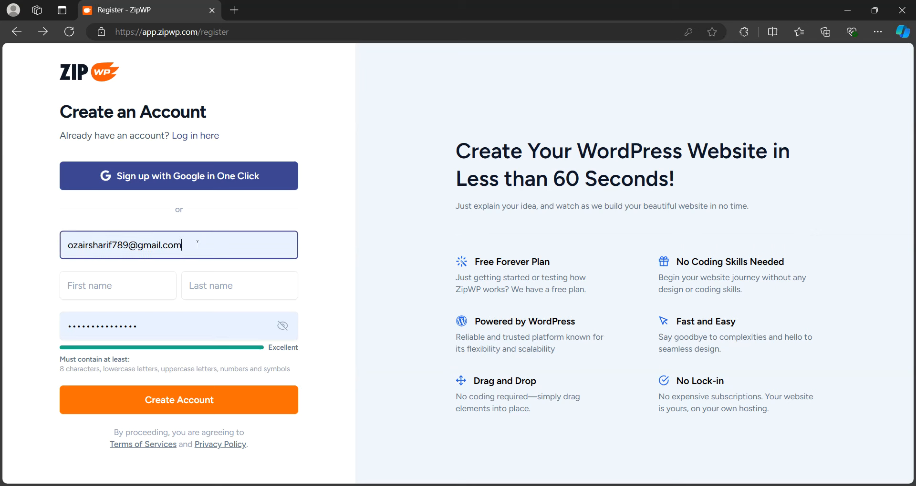
click(197, 242)
text(webdosolution)
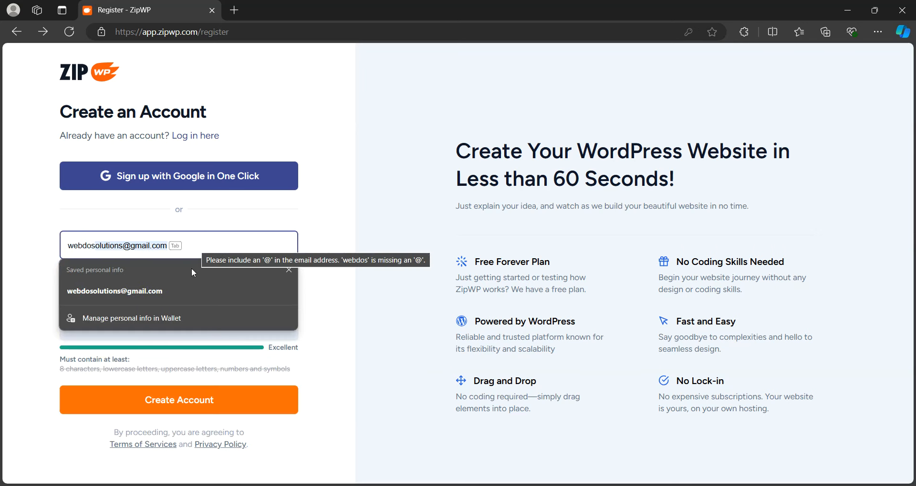
click(115, 291)
- Fill first and last name from saved info, enter a password, and create the account
click(84, 288)
click(111, 332)
click(170, 329)
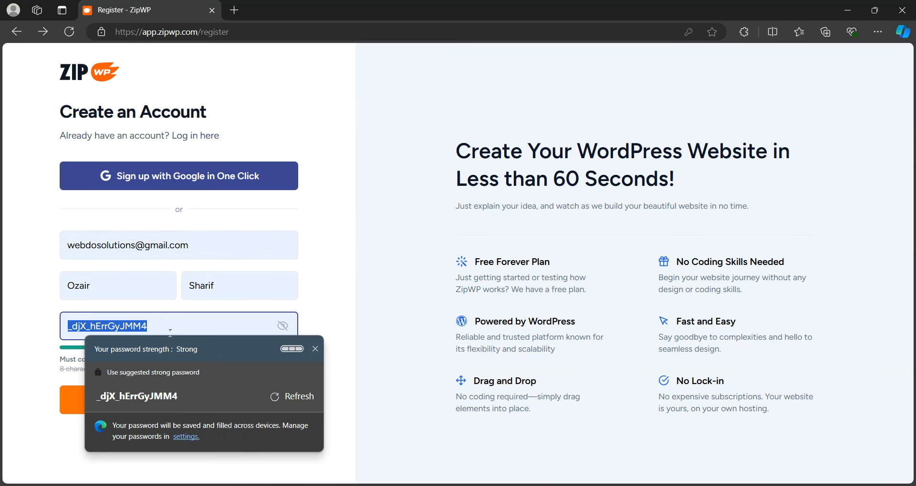
click(169, 330)
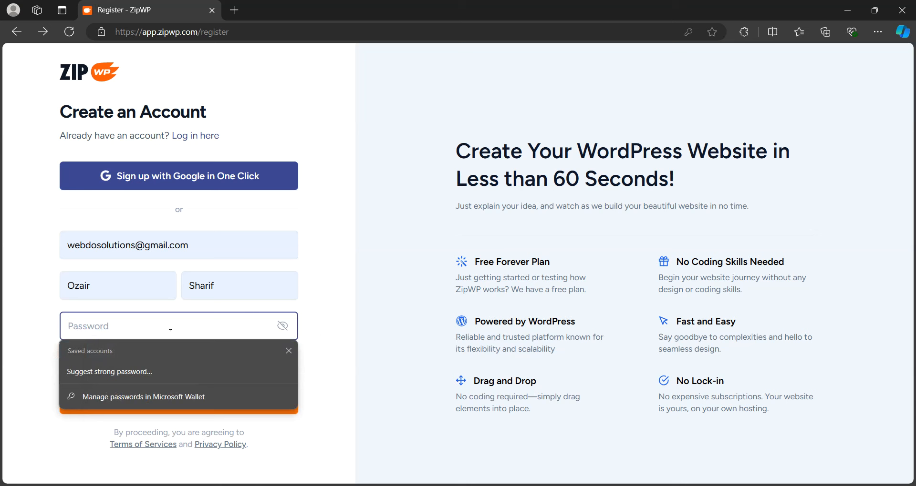
text(•)
click(24, 344)
click(205, 404)
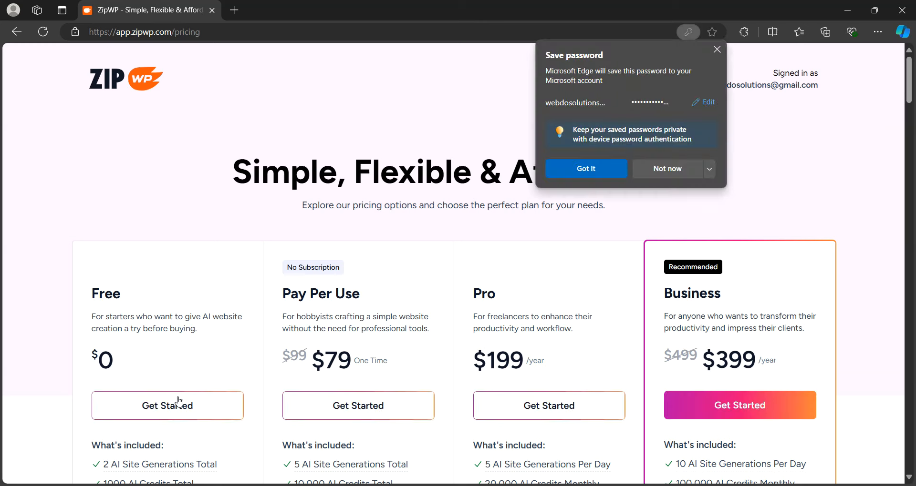
- Choose Get Started on the Free plan and dismiss the save-password prompt
scroll(95, 248, down, 5)
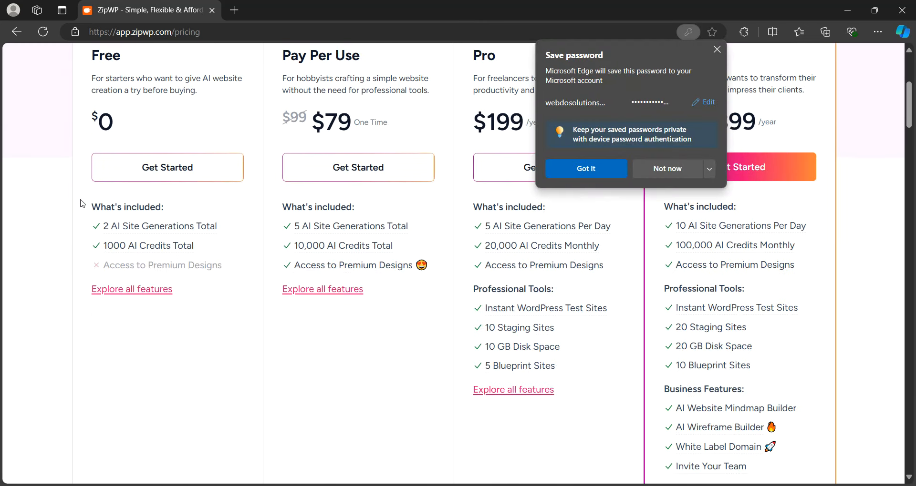
scroll(75, 127, down, 5)
scroll(113, 160, up, 6)
drag(88, 119, 173, 116)
click(142, 232)
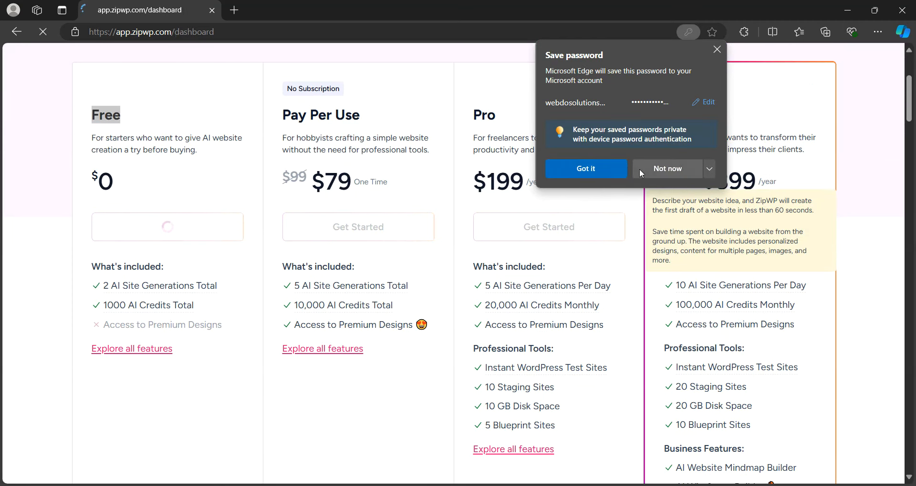
click(599, 170)
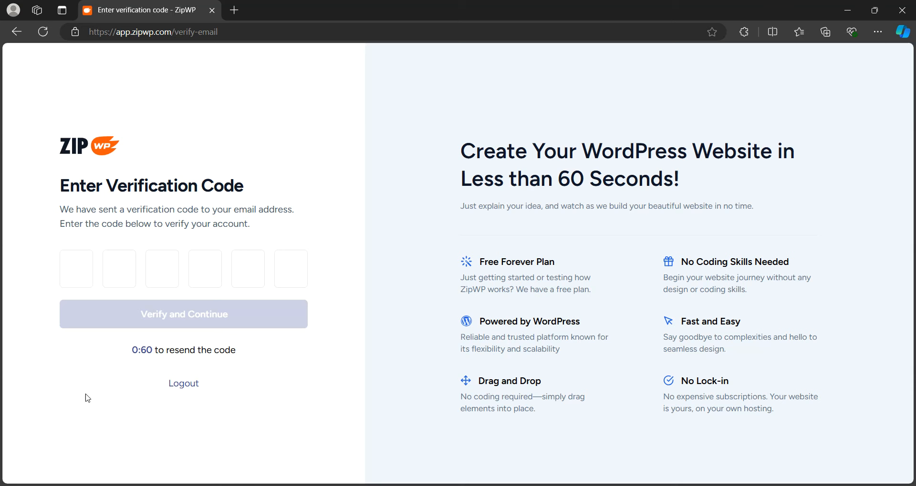
- Enter the emailed verification code, then connect the ZipWP account to the Up Marketive site
click(79, 268)
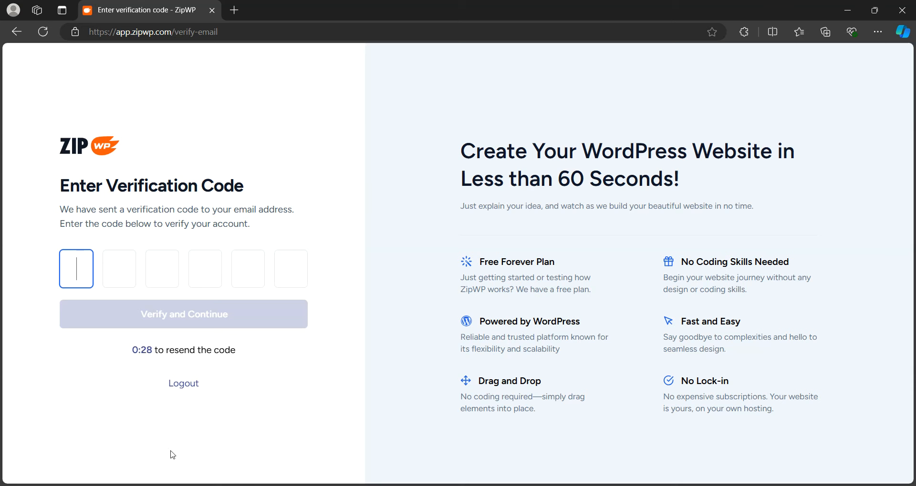
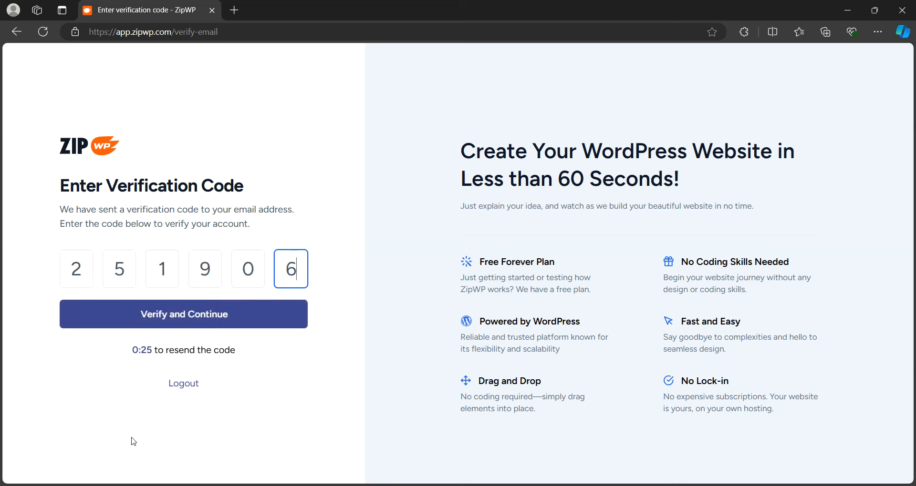
key(Return)
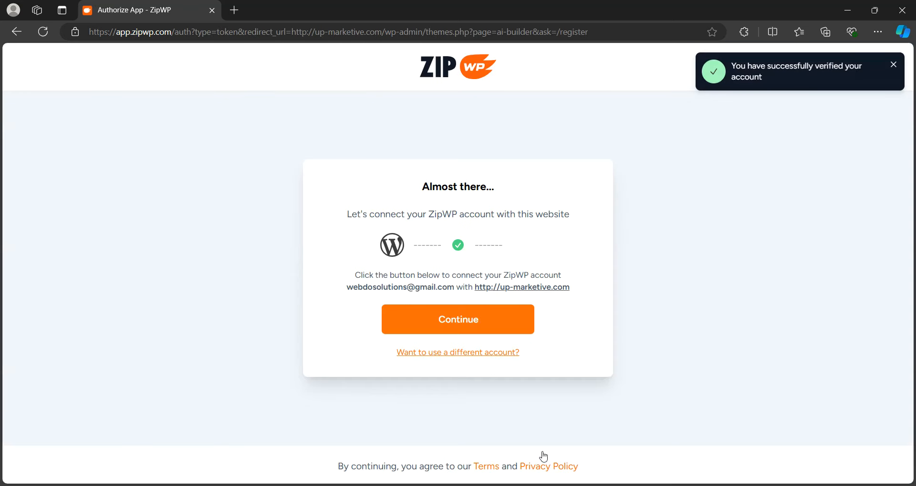
click(489, 311)
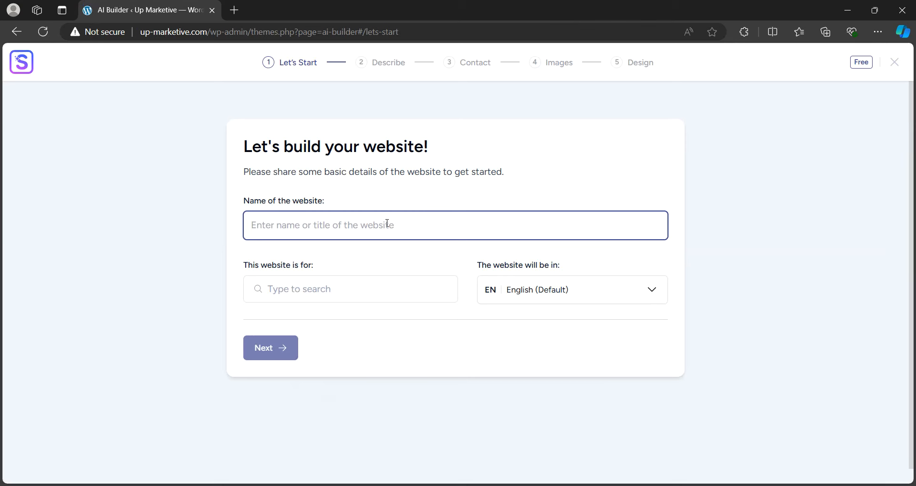
- Enter site name 'Up Marketive', pick Agency, advance to Describe, then switch to Chrome
text(U)
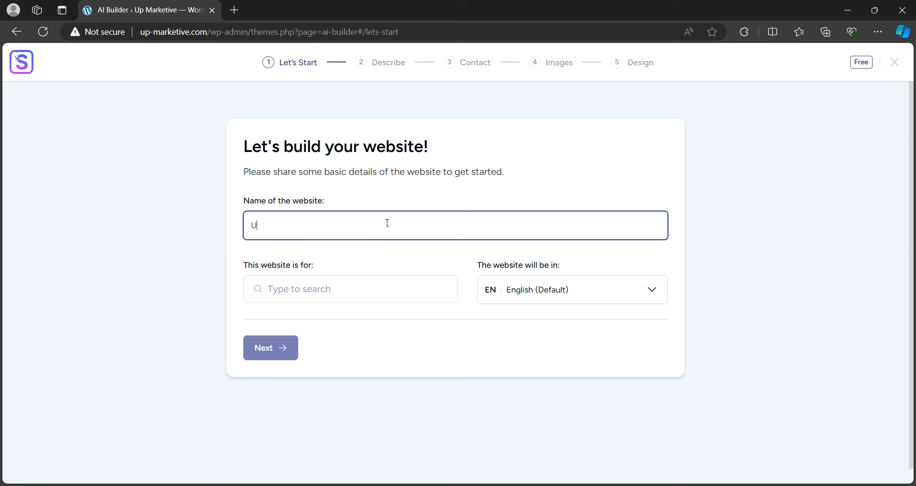
text(p Marketive)
click(325, 289)
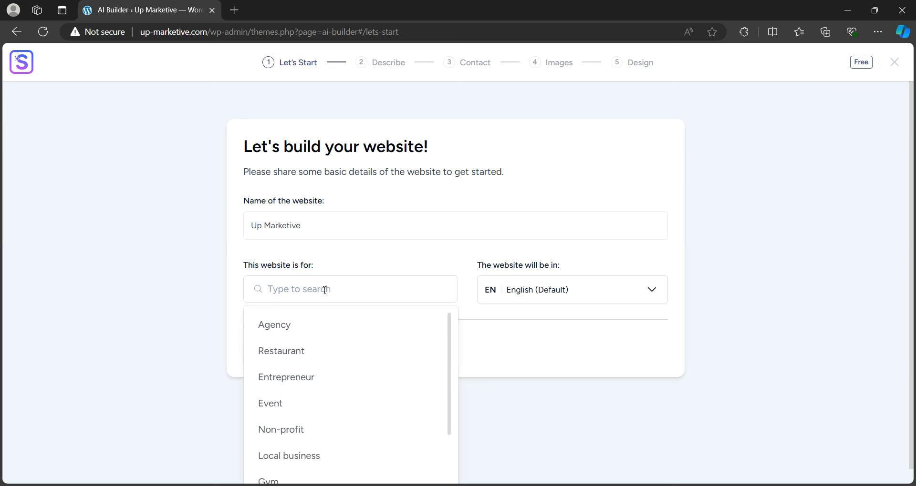
click(321, 324)
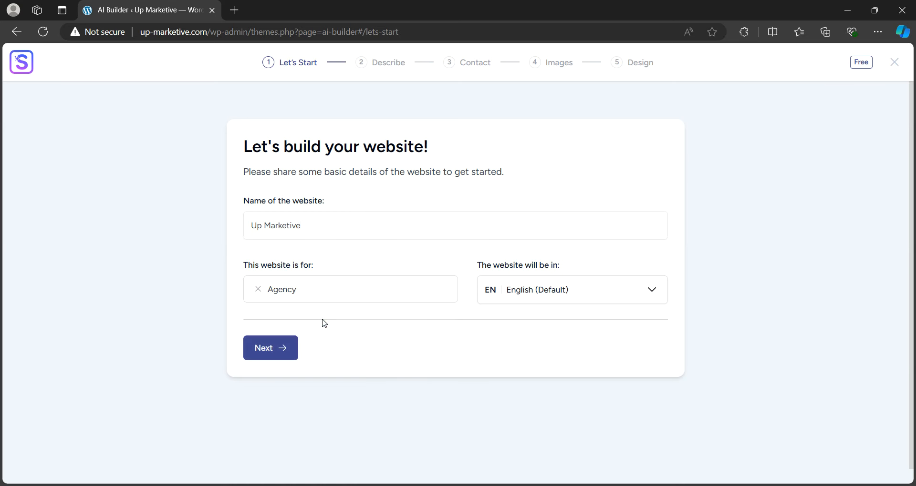
click(282, 353)
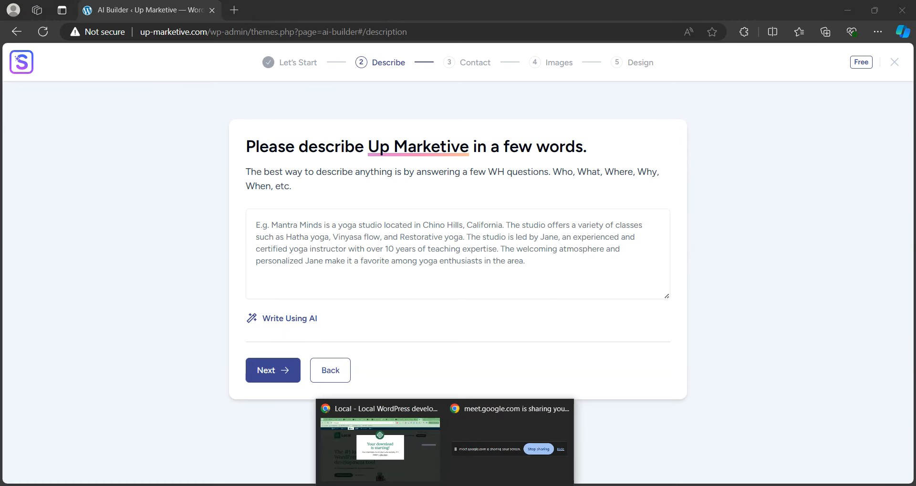
click(401, 463)
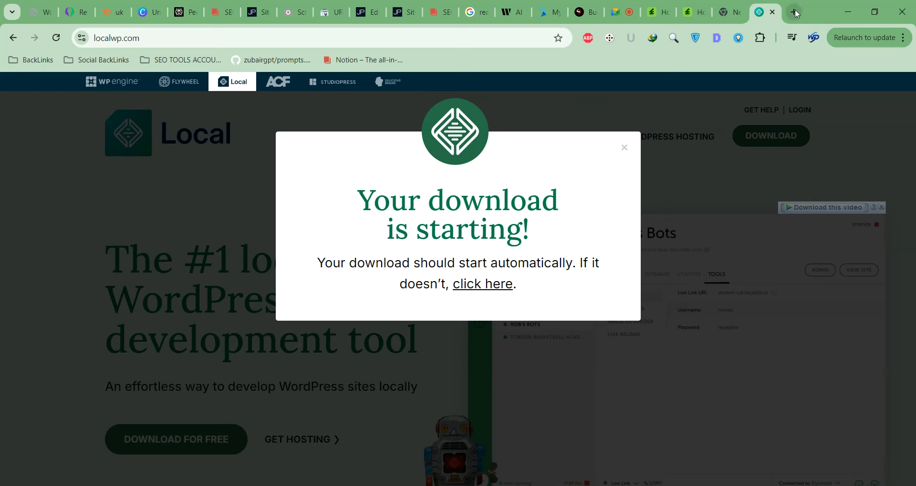
- Open ChatGPT in the other browser profile and start a new conversation
click(813, 37)
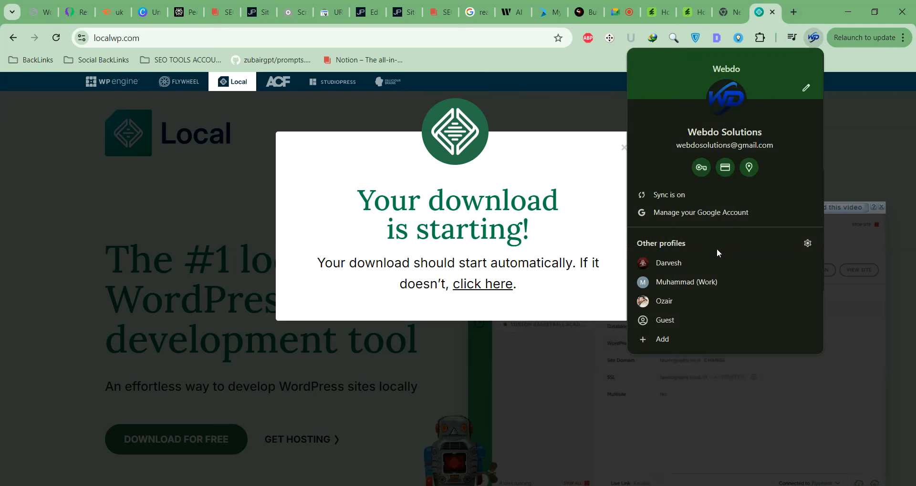
click(664, 302)
click(231, 38)
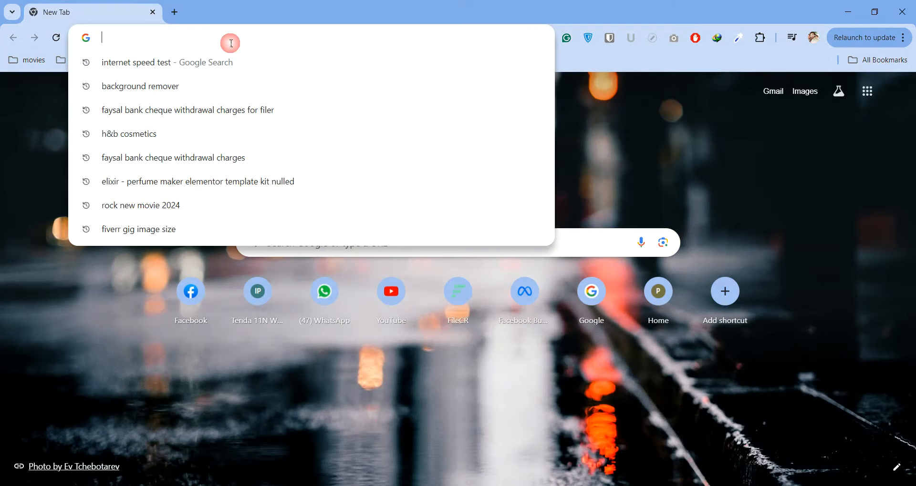
text(ch)
key(Return)
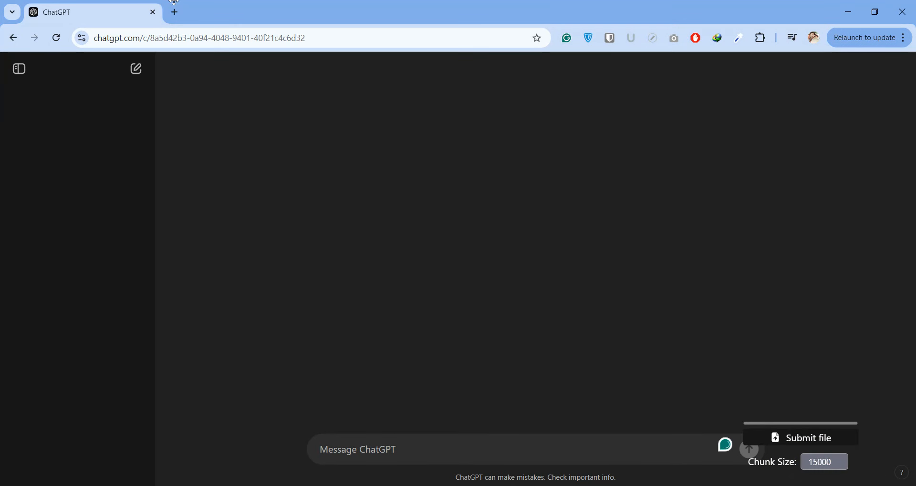
click(136, 71)
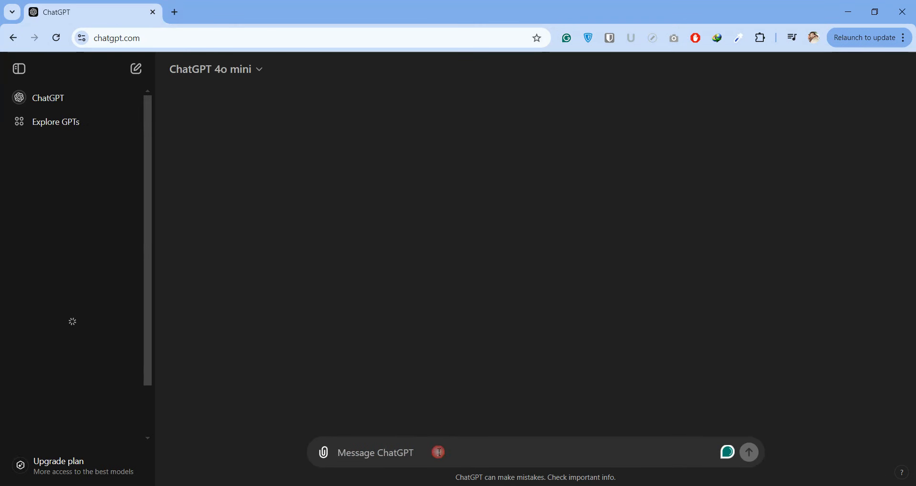
- Draft a two-line request asking ChatGPT for an AI website-building prompt for Up Marketive
text(I)
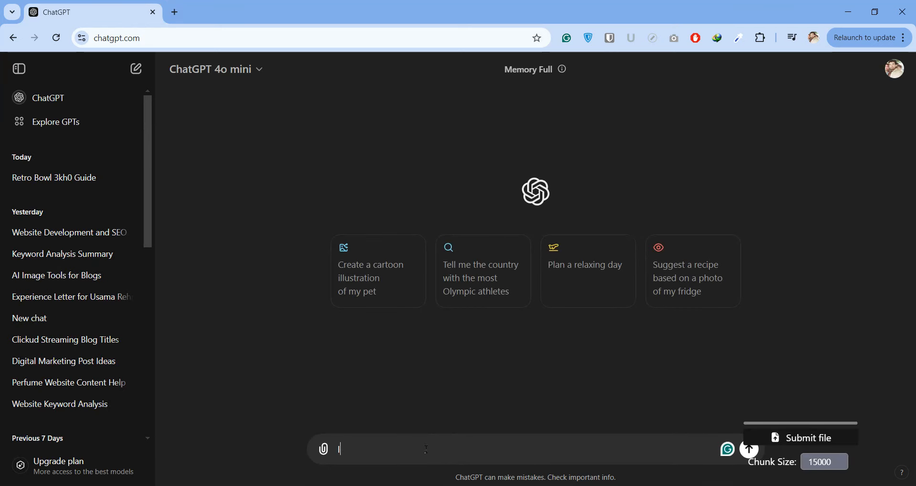
text( want to create )
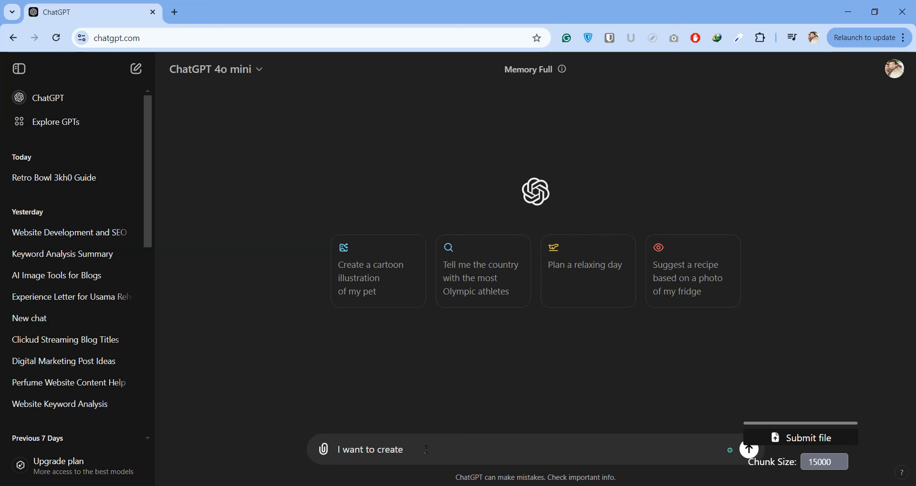
text(website for my agency up marketi)
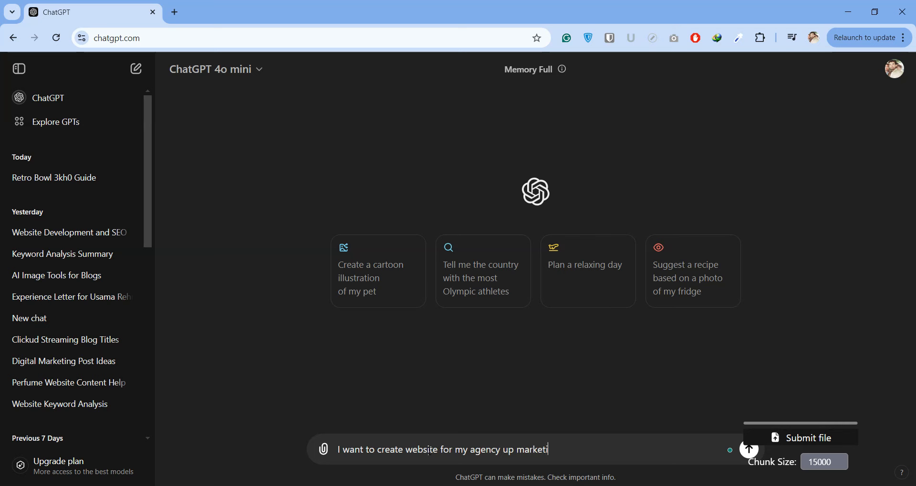
text(ve thats provide digital)
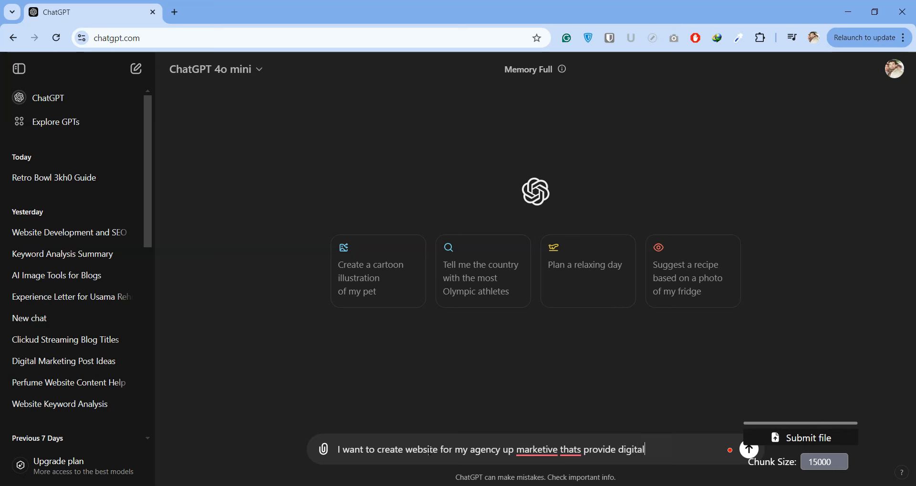
text( marketing services.)
key(shift+Return)
text(Kindly write pr)
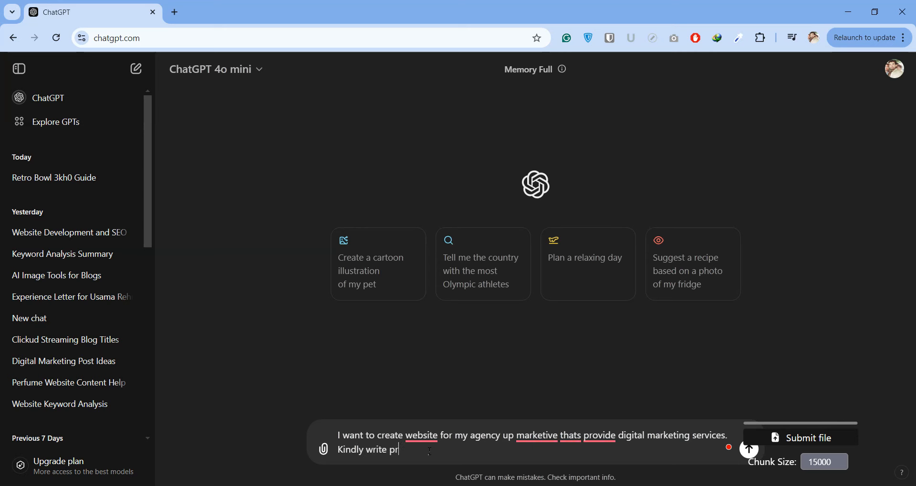
text(ompt for website buildin)
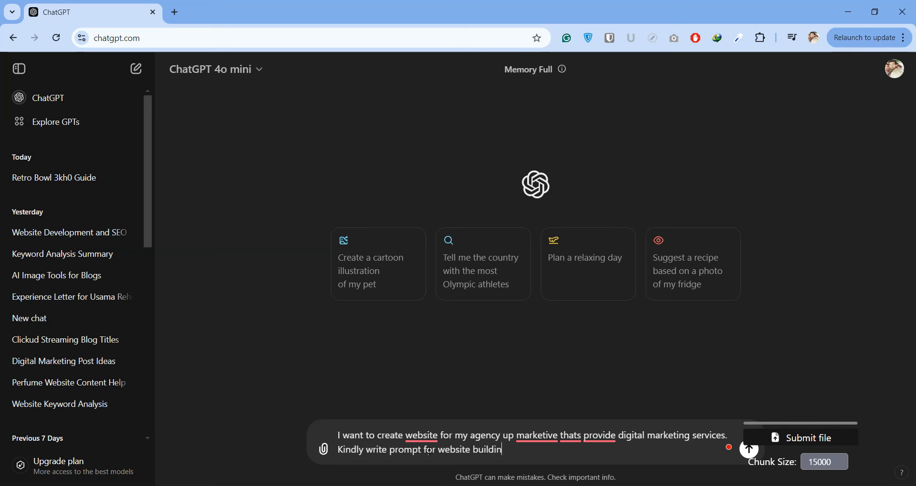
text(g because i'm creating website we)
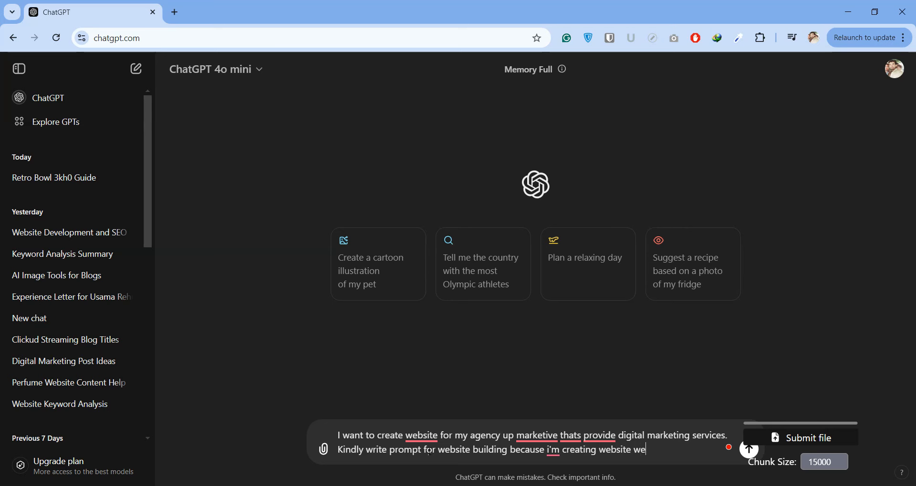
text(bsite with ai builder)
- Send the request, then ask ChatGPT to write the prompt in one paragraph
key(Return)
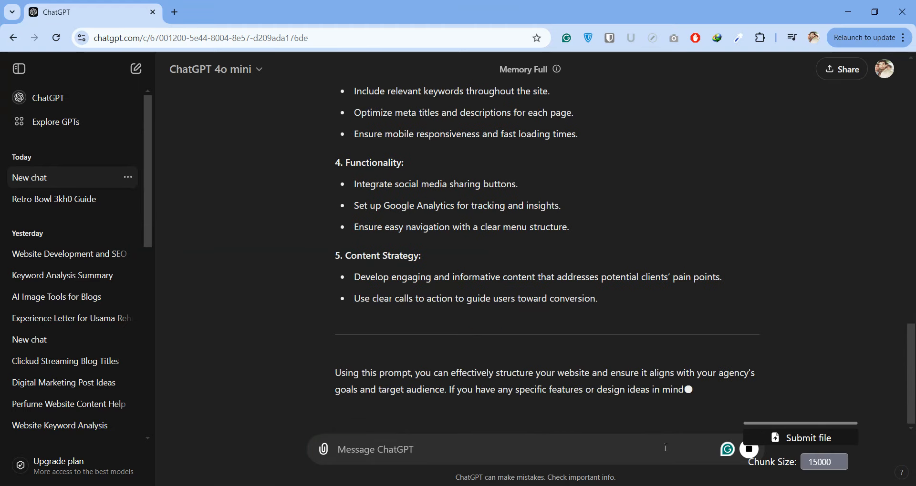
text(Writre)
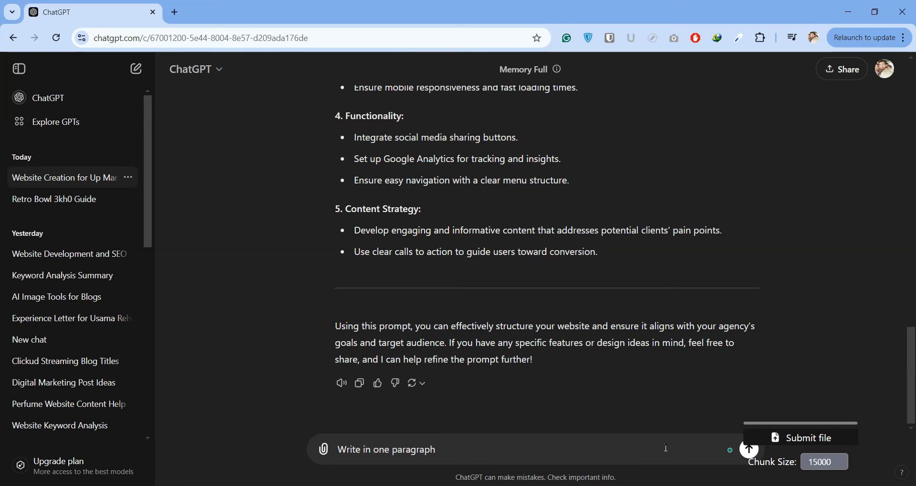
key(Return)
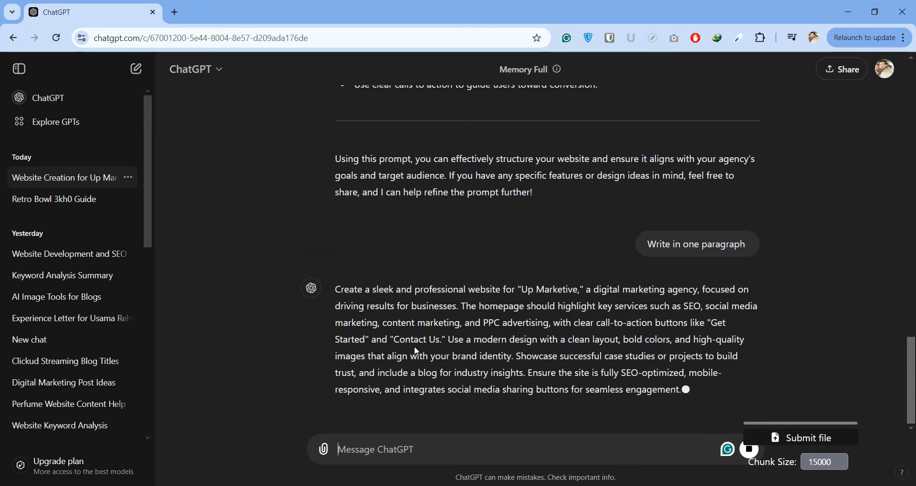
- Paste ChatGPT's one-paragraph reply into the AI Builder's site description box
double_click(402, 309)
triple_click(402, 308)
key(ctrl+c)
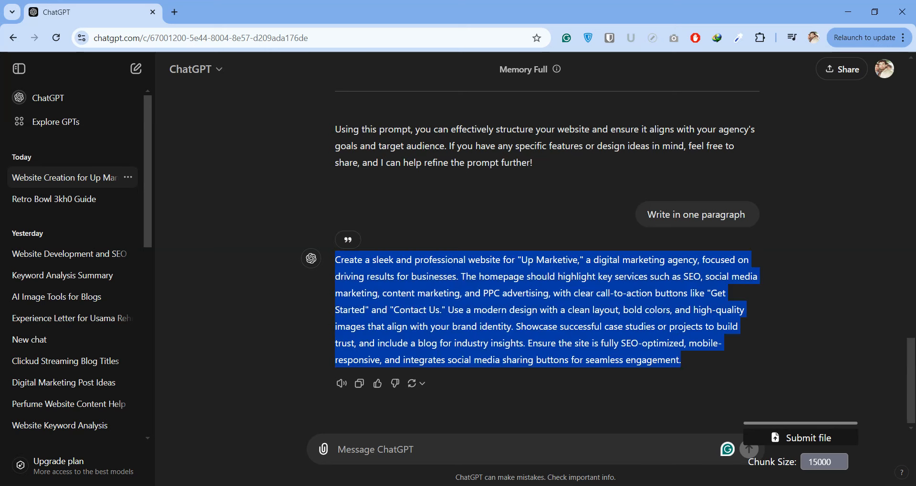
click(578, 453)
click(384, 261)
key(ctrl+v)
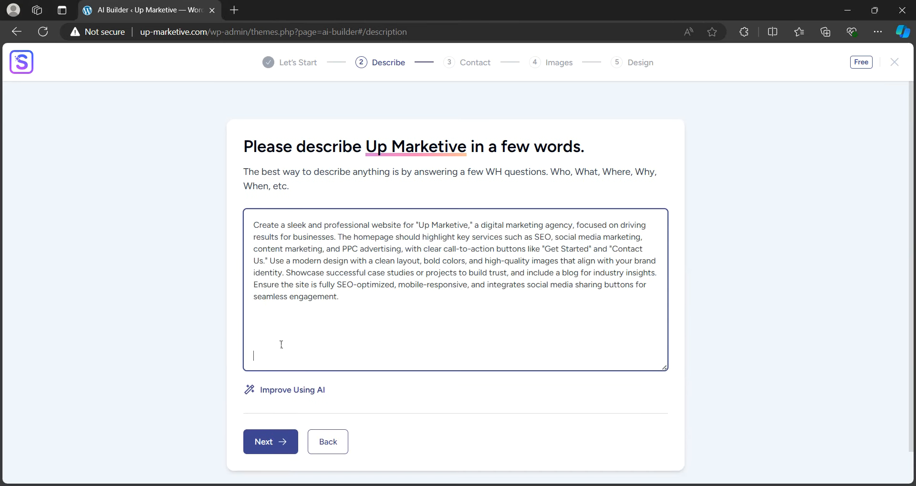
- Trim the description, autofill e-mail and address, enter the phone number, and continue to Images
key(BackSpace)
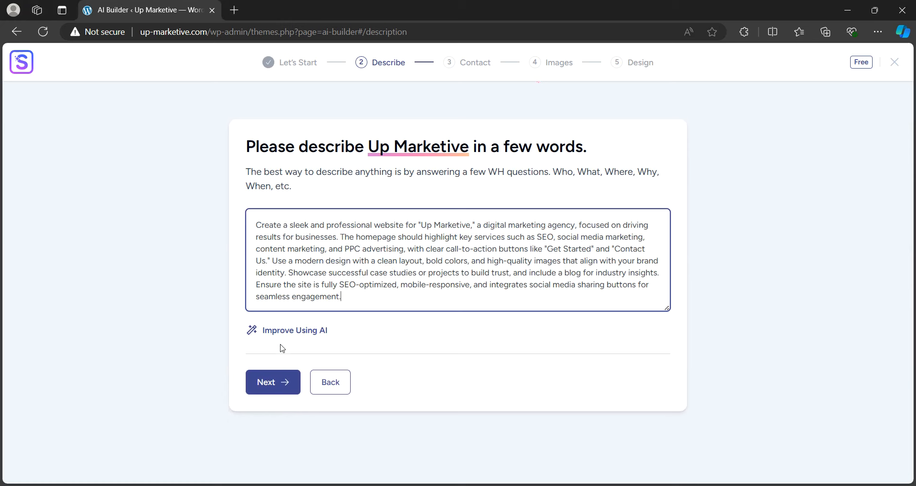
click(278, 388)
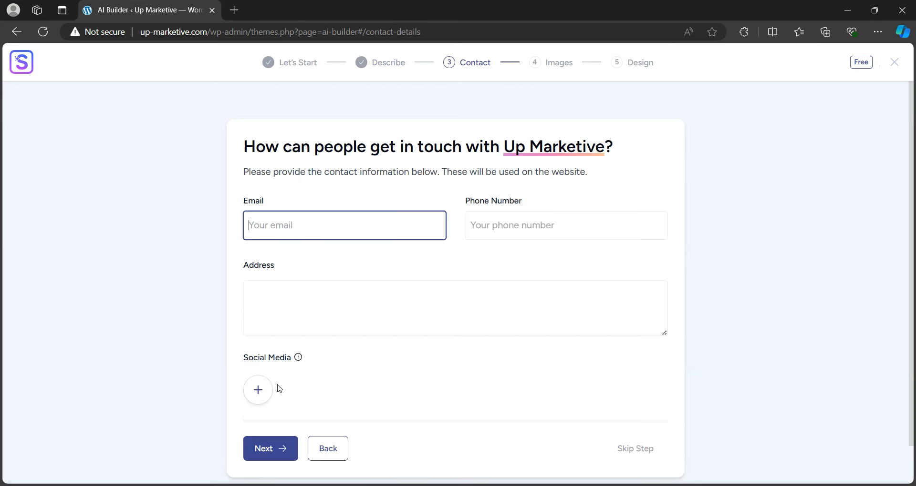
click(327, 225)
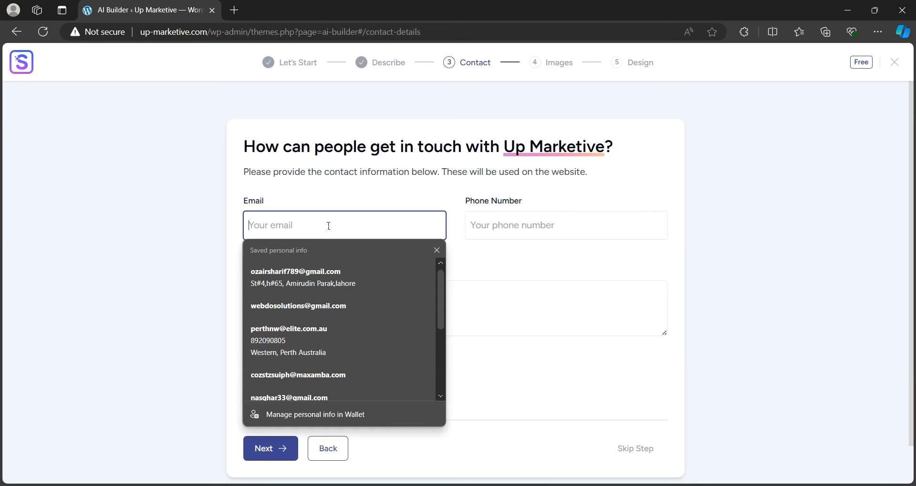
click(326, 279)
click(603, 215)
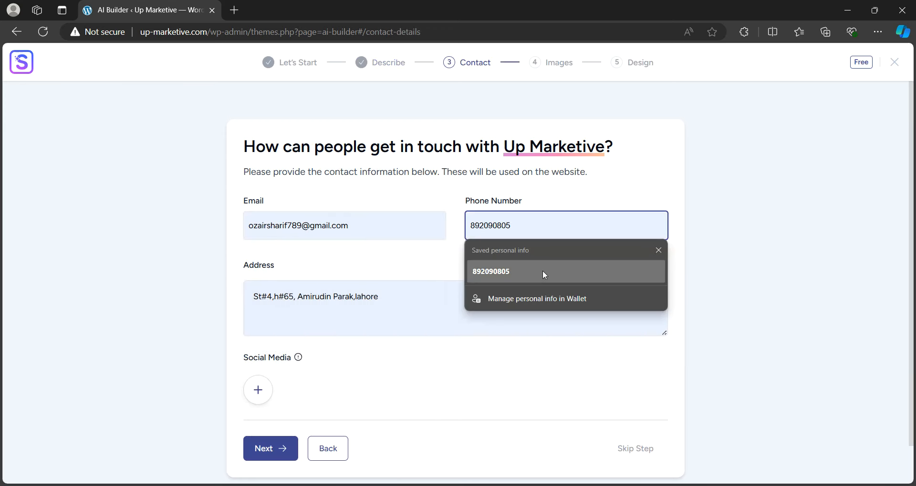
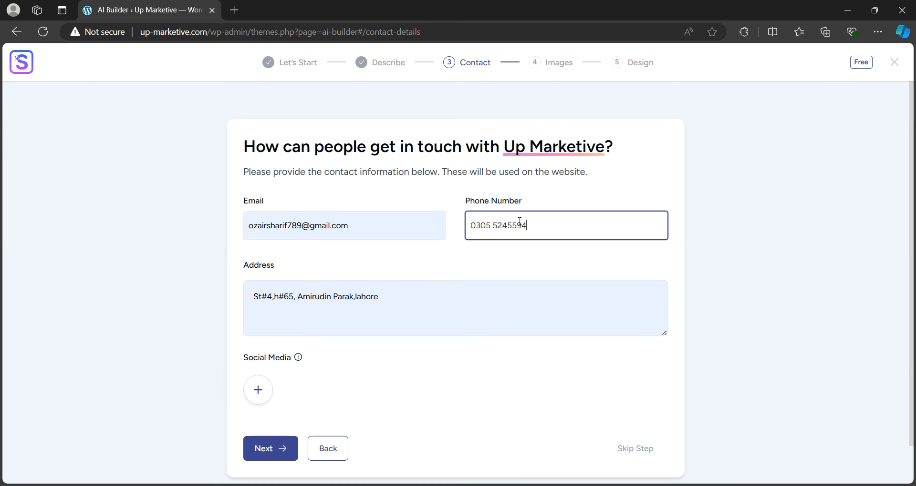
click(260, 455)
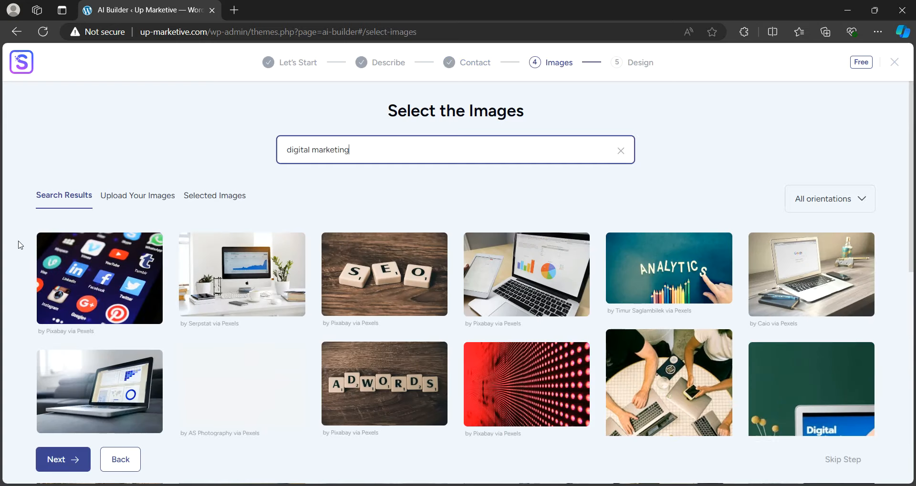
- Select nine marketing photos in the top rows, including the SEO and ADWORDS letter tiles and laptop charts
scroll(772, 233, down, 10)
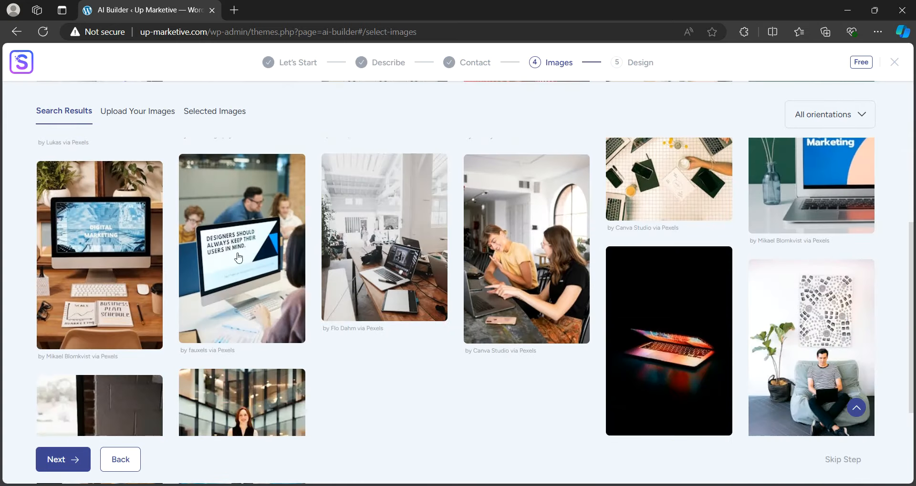
scroll(322, 242, up, 10)
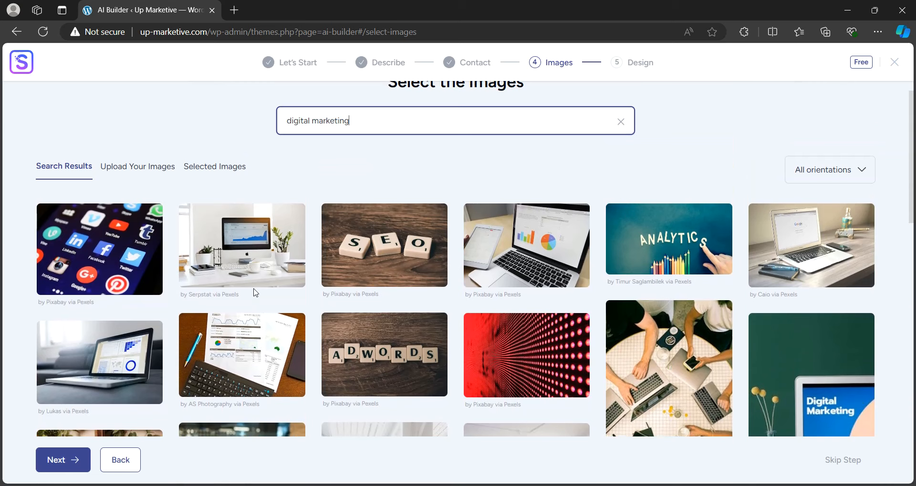
click(826, 243)
click(782, 380)
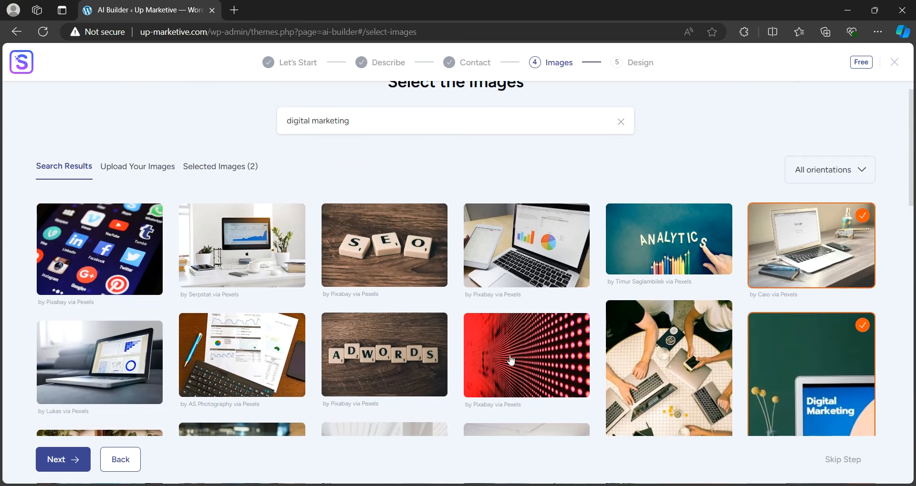
click(520, 362)
click(524, 248)
click(382, 248)
click(372, 380)
click(267, 356)
click(241, 241)
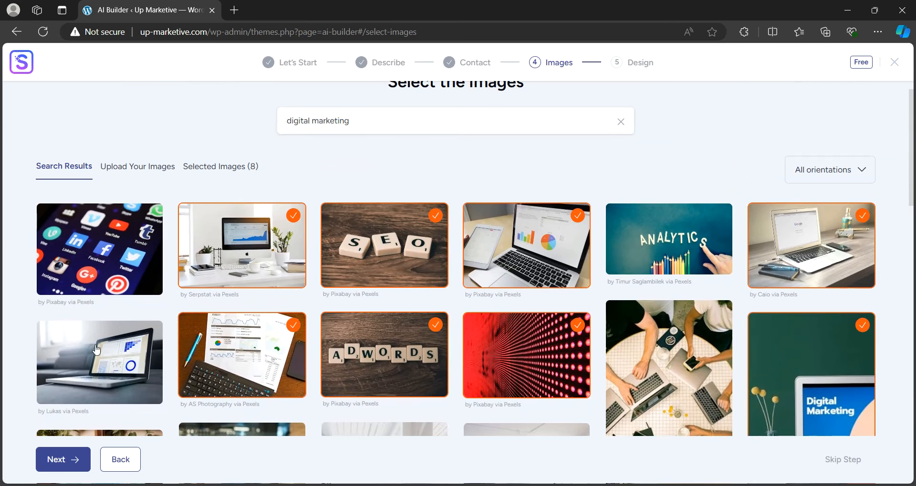
click(103, 349)
- Add social-media, team and handshake photos further down, reaching 17, and submit the selection
scroll(343, 265, down, 1)
scroll(296, 277, down, 3)
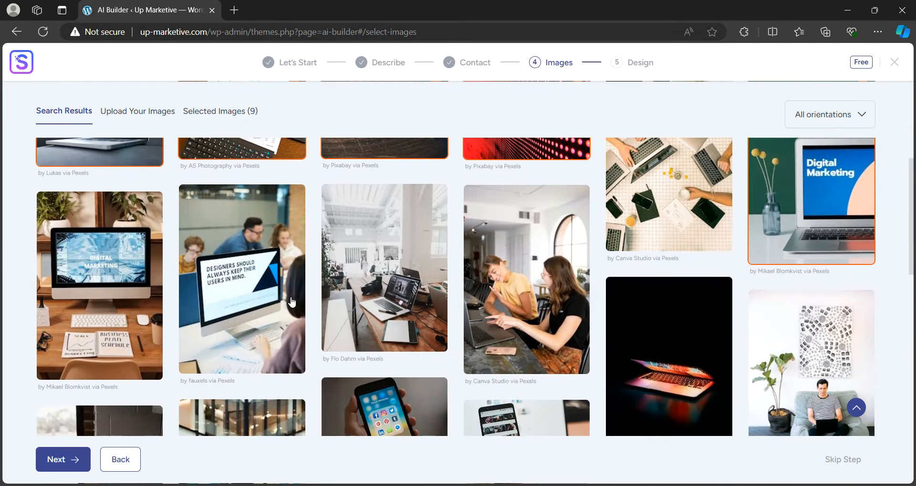
scroll(540, 305, down, 4)
click(524, 305)
click(529, 210)
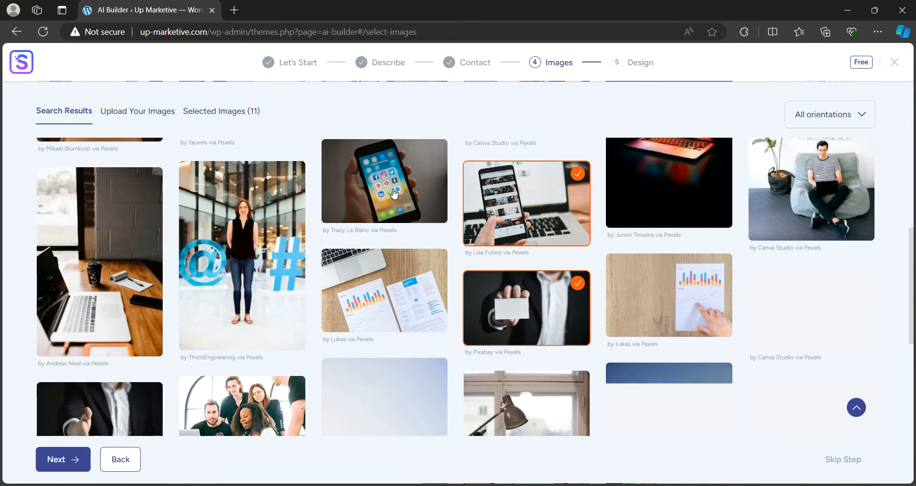
click(394, 189)
click(225, 272)
click(115, 245)
click(540, 302)
click(828, 209)
click(805, 312)
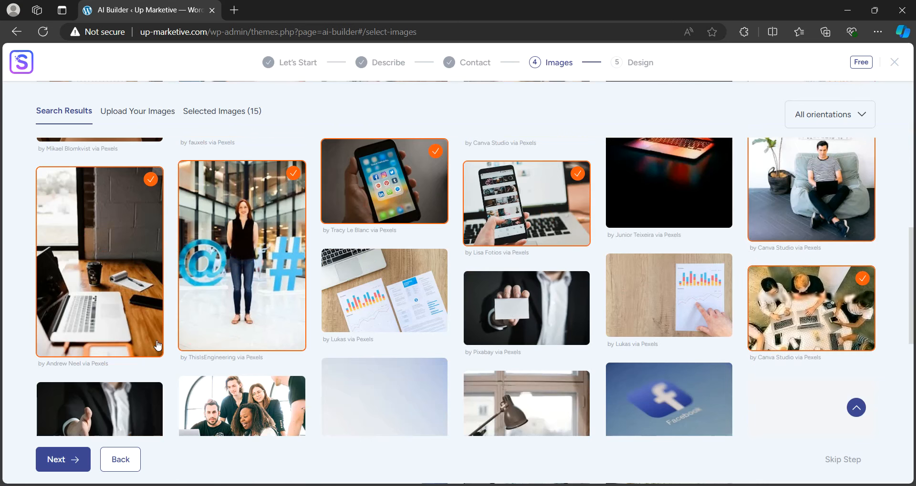
click(226, 410)
click(122, 415)
click(51, 457)
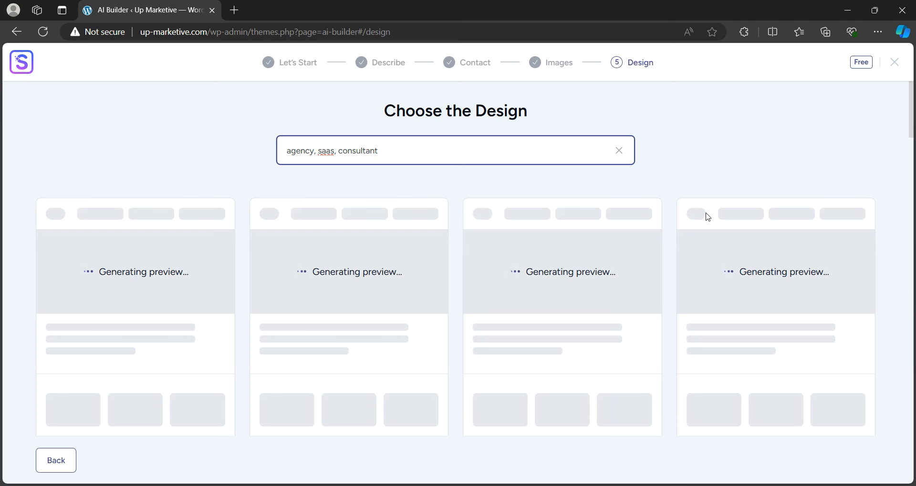
scroll(665, 176, down, 1)
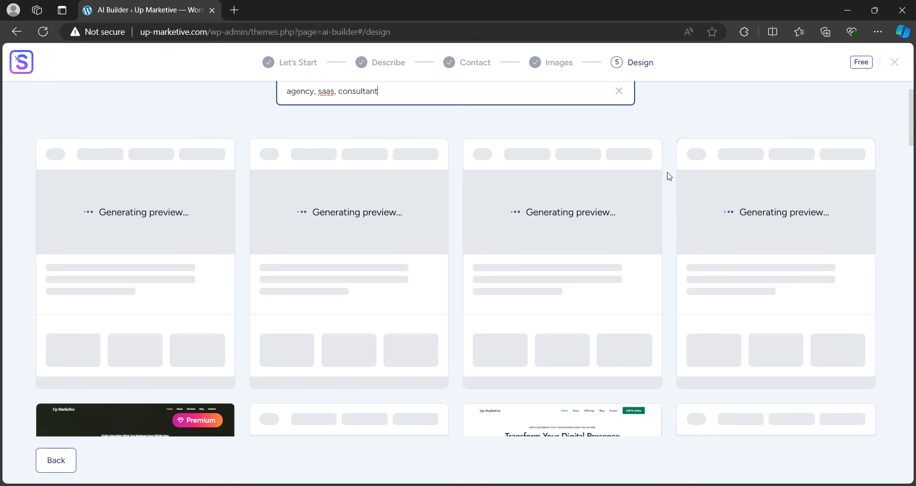
scroll(669, 177, down, 2)
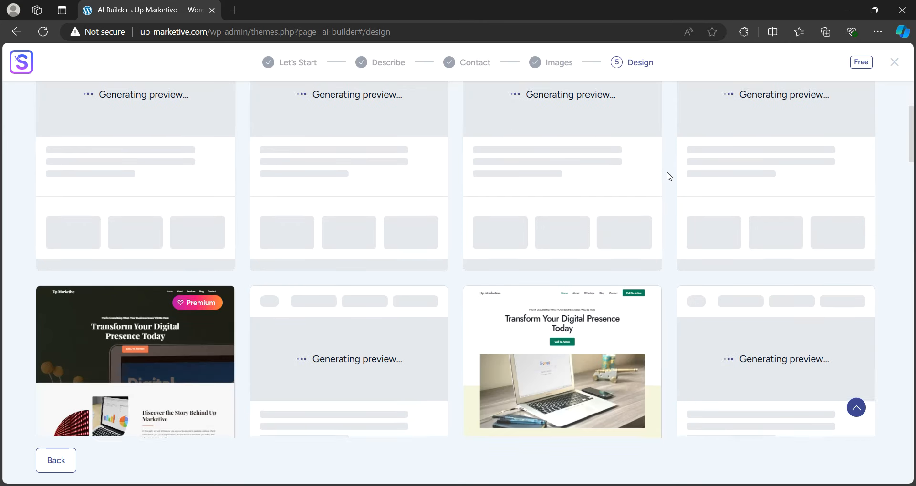
scroll(669, 177, up, 3)
scroll(670, 177, down, 1)
scroll(669, 177, down, 4)
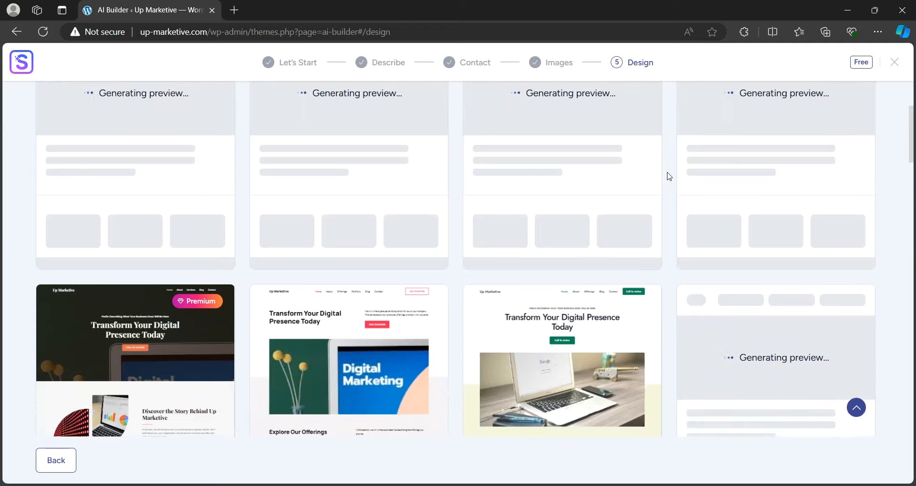
scroll(669, 177, down, 1)
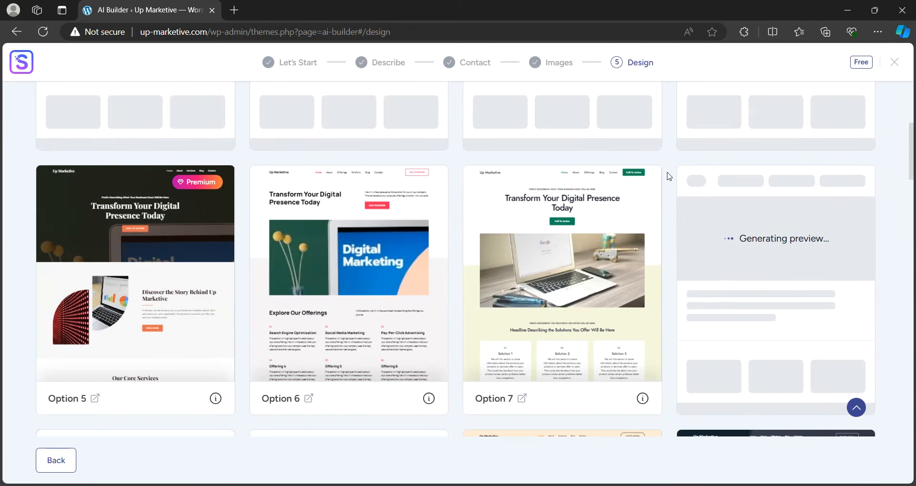
scroll(669, 177, up, 3)
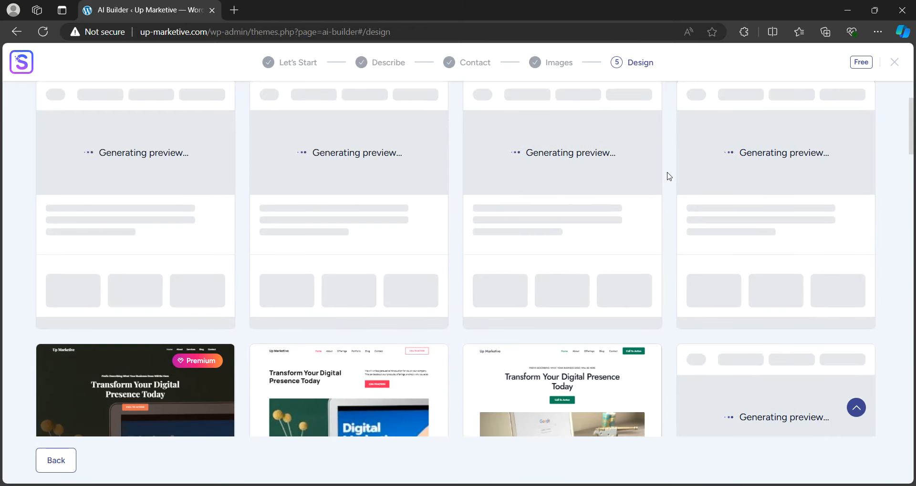
scroll(669, 177, down, 6)
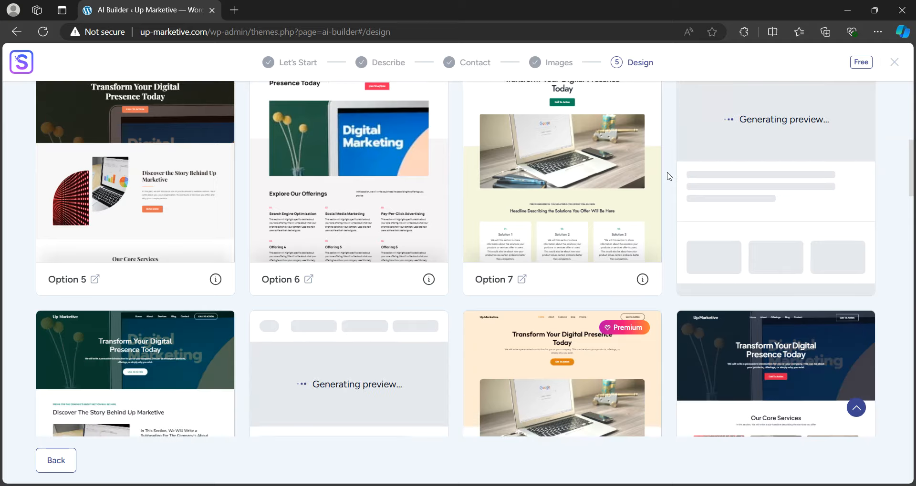
scroll(669, 177, down, 2)
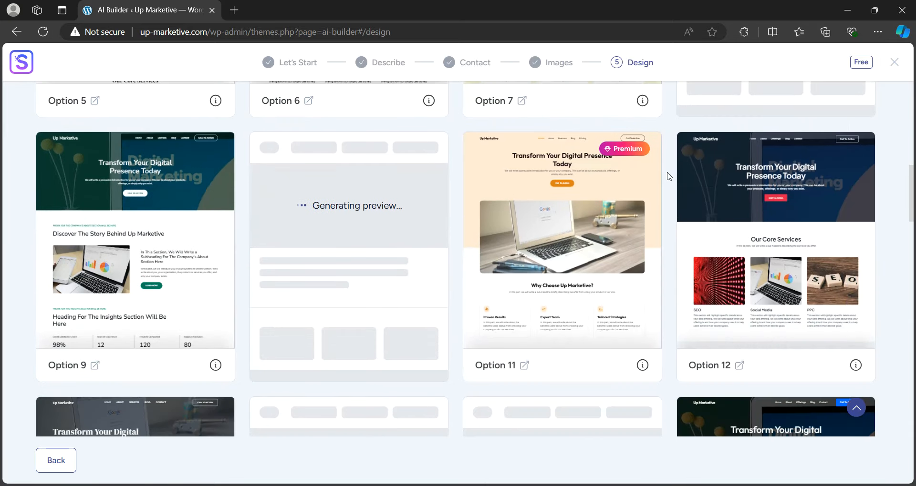
scroll(669, 177, down, 3)
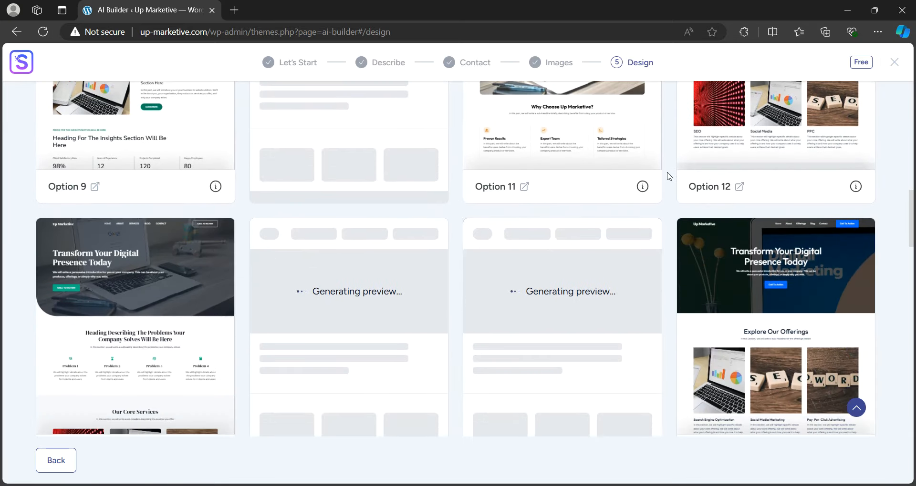
scroll(669, 177, down, 5)
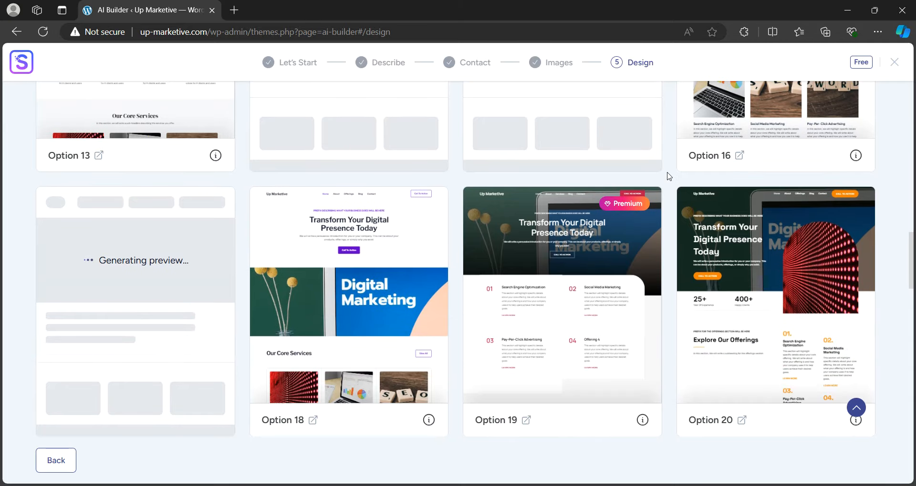
scroll(669, 177, up, 10)
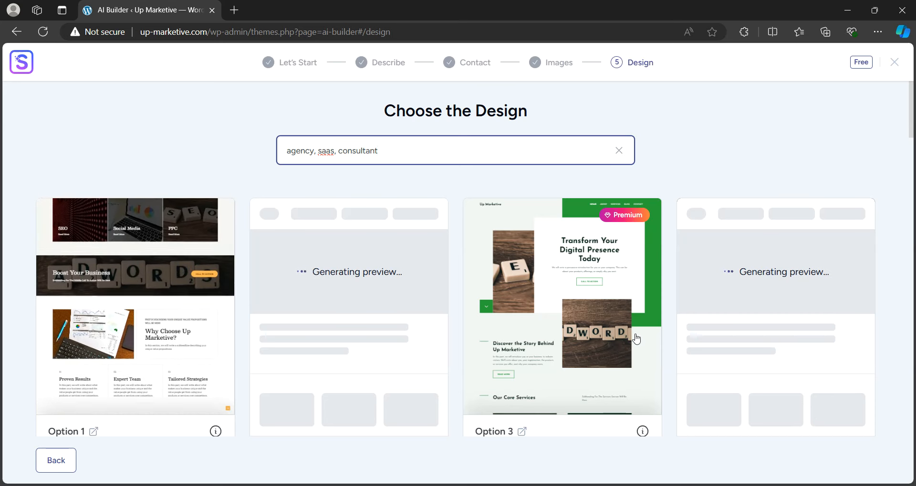
scroll(679, 333, down, 4)
scroll(679, 333, down, 3)
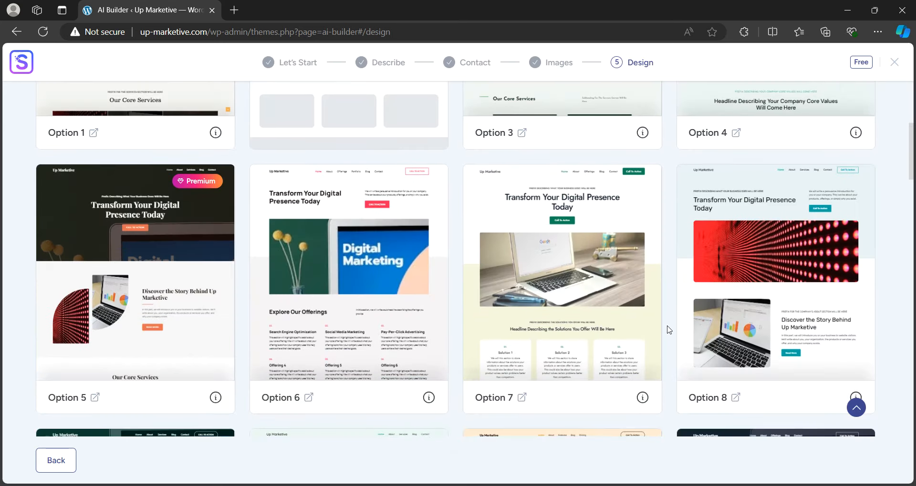
scroll(668, 329, down, 3)
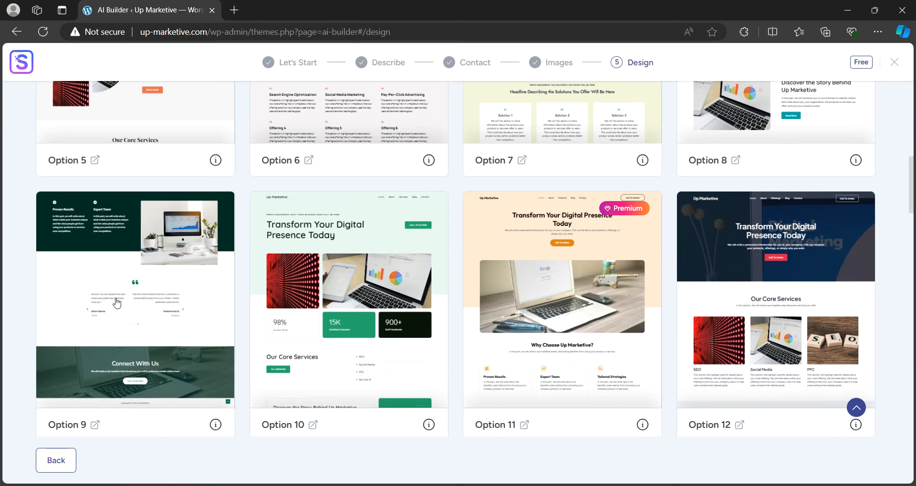
scroll(117, 302, down, 5)
scroll(231, 286, down, 4)
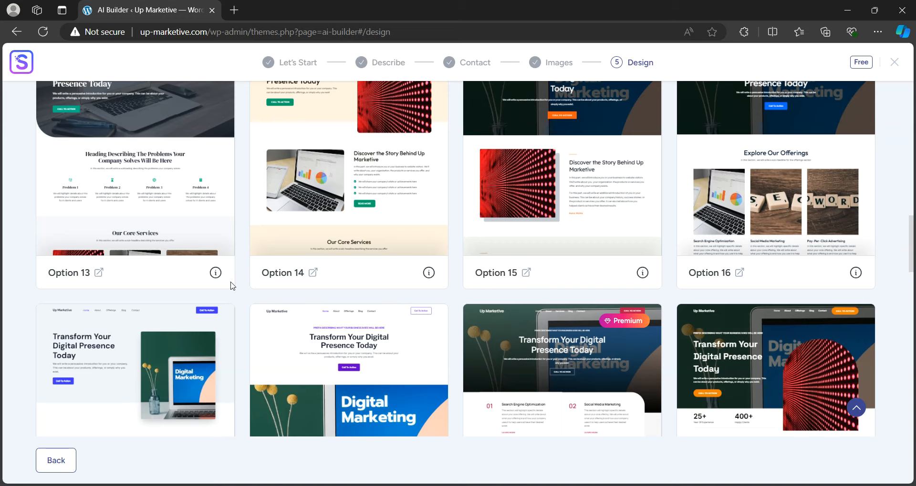
scroll(231, 286, up, 1)
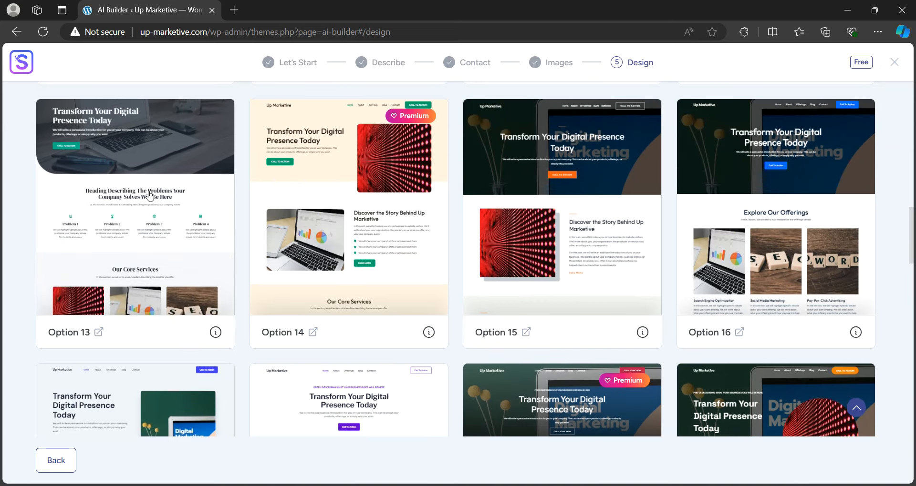
- Choose design Option 13 with the dark blue Style 7 palette and start adding a site logo
click(149, 195)
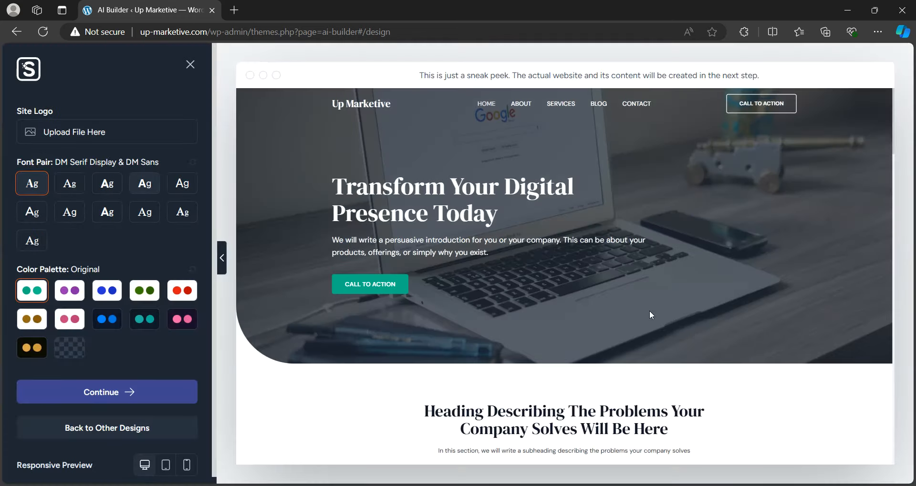
click(103, 318)
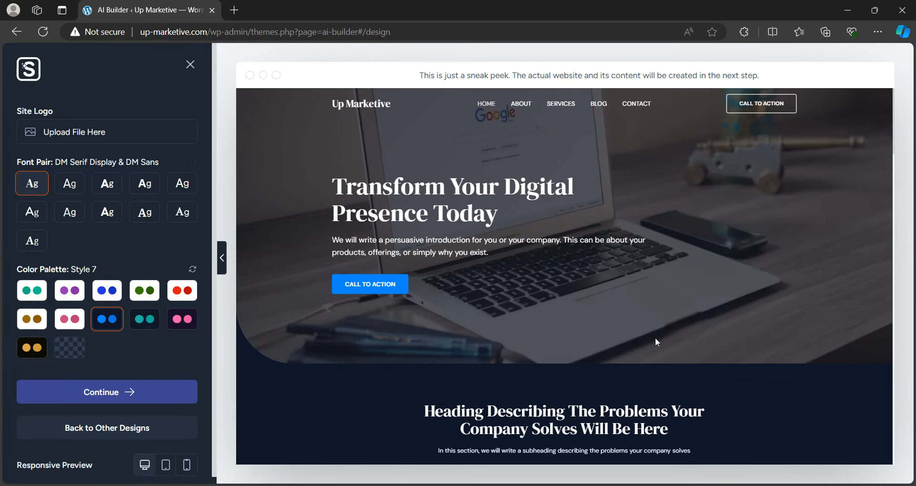
click(85, 135)
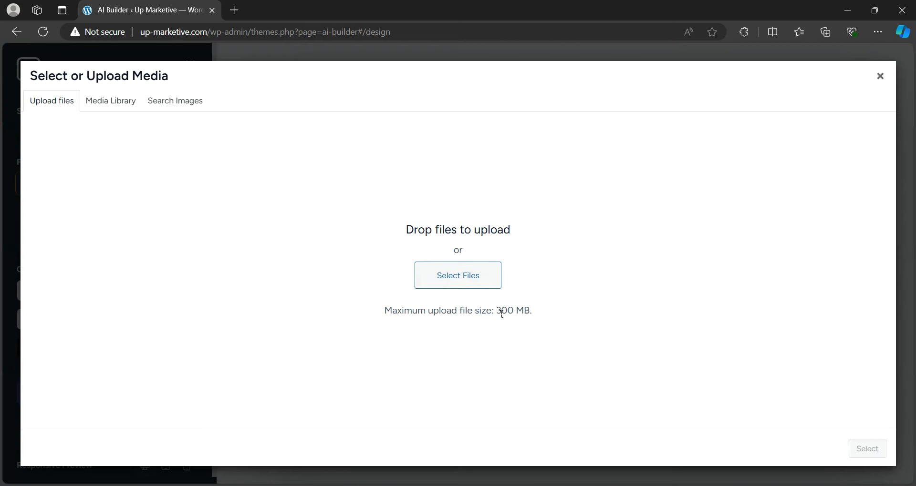
click(487, 276)
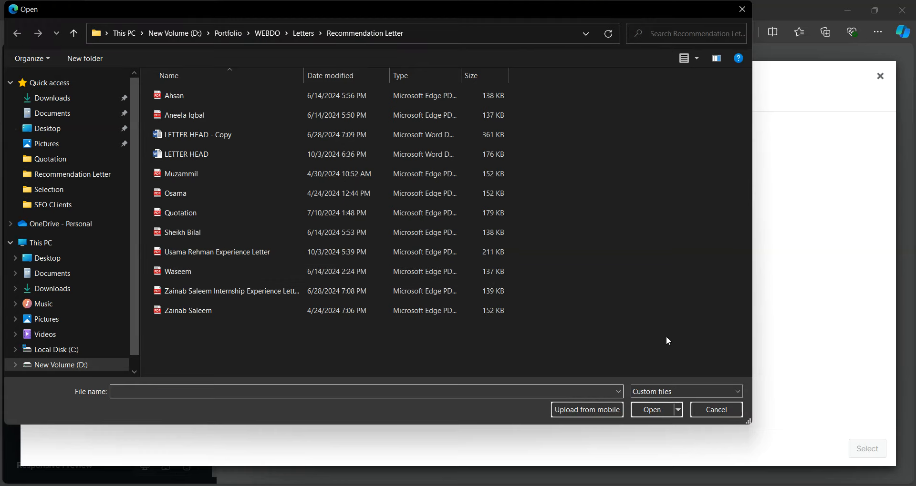
click(695, 411)
mouse_move(381, 482)
click(382, 425)
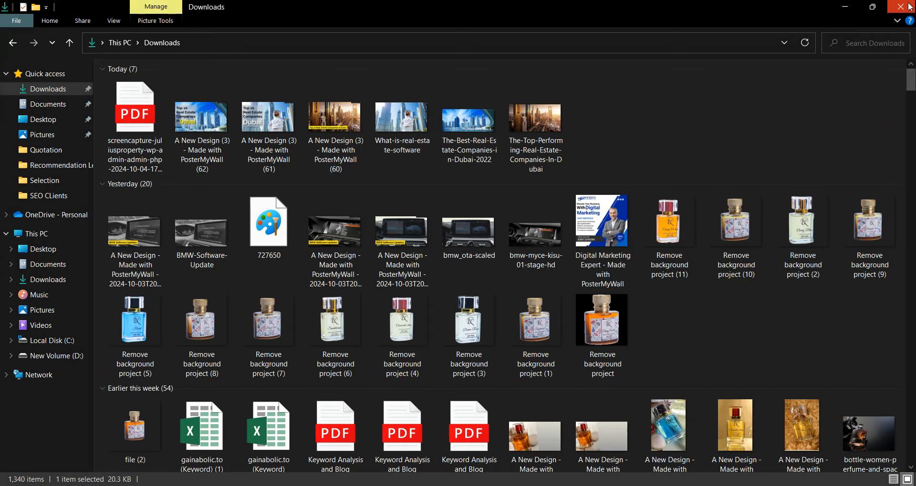
click(890, 15)
- Upload the Up Marketive logo image from the computer and use it as the site logo
click(483, 274)
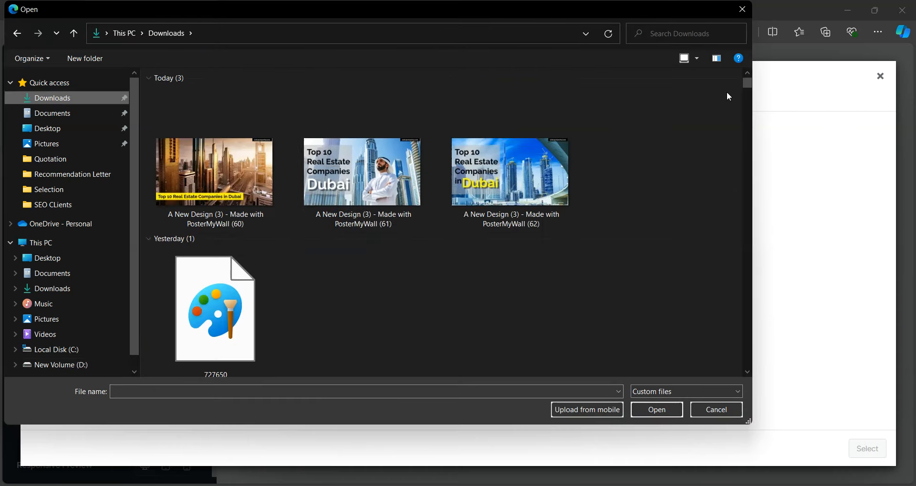
drag(745, 85, 757, 281)
scroll(616, 245, up, 4)
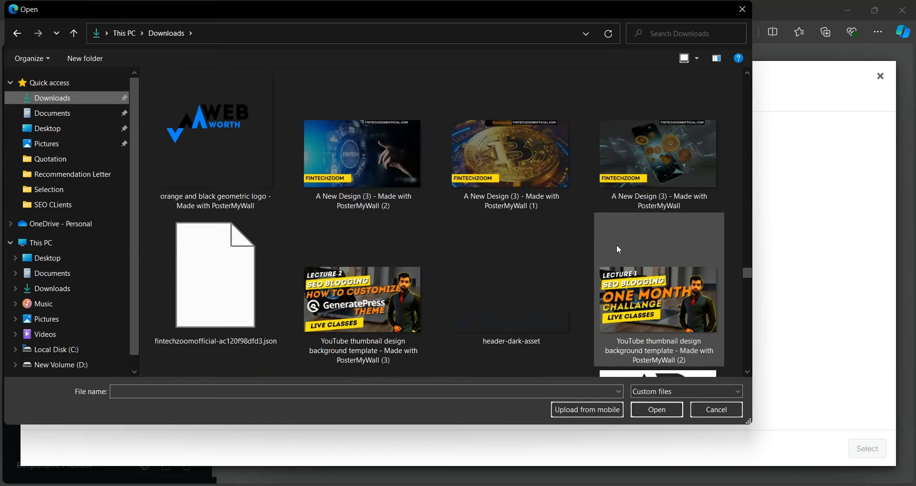
scroll(616, 244, up, 1)
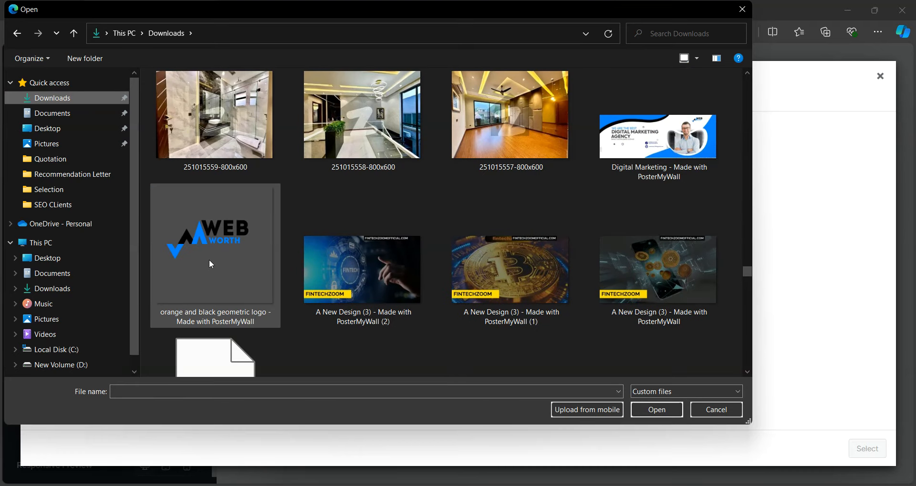
scroll(461, 231, down, 2)
scroll(462, 237, down, 1)
scroll(462, 238, up, 8)
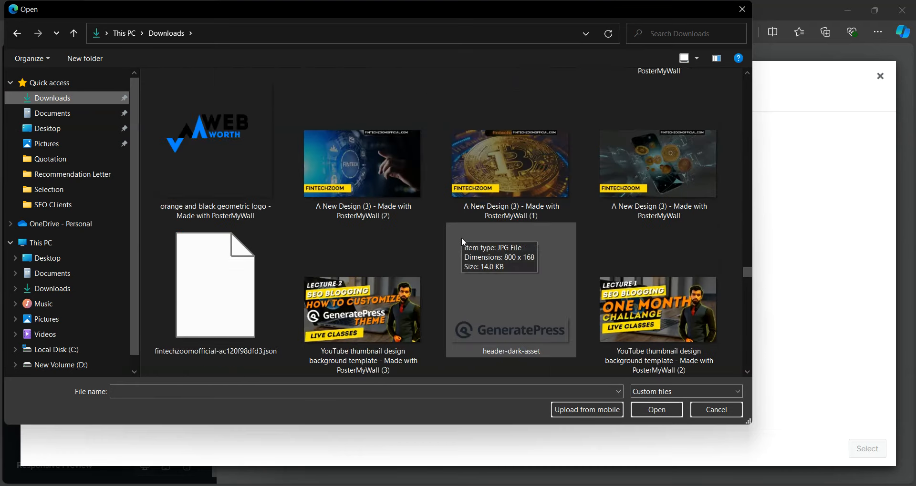
scroll(461, 240, up, 8)
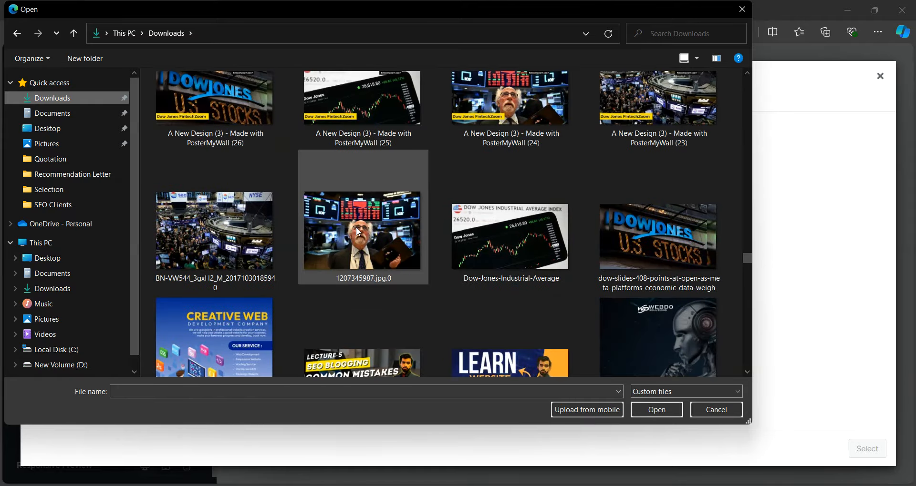
scroll(358, 232, up, 8)
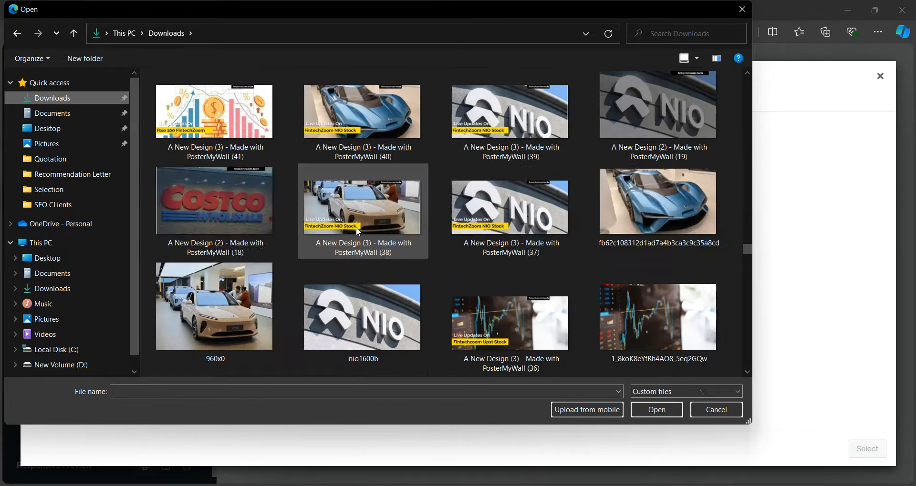
scroll(358, 230, up, 8)
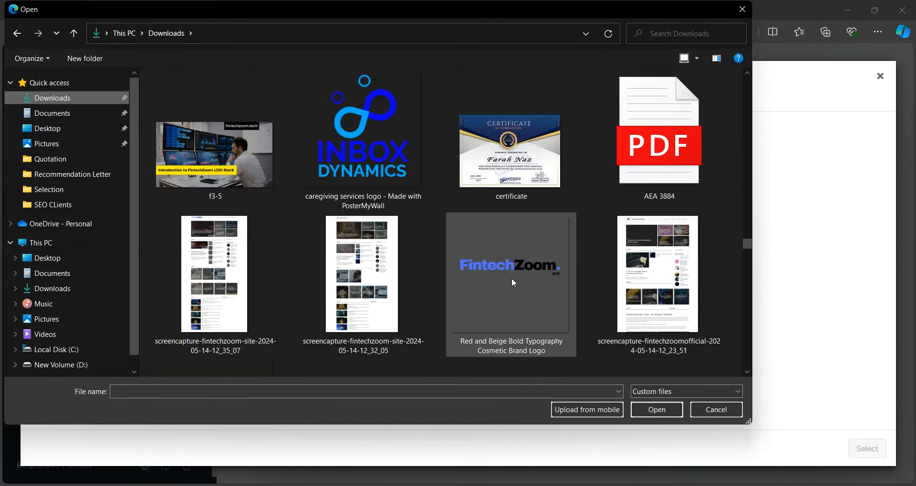
scroll(381, 199, up, 6)
scroll(382, 198, up, 3)
scroll(382, 198, down, 2)
double_click(369, 308)
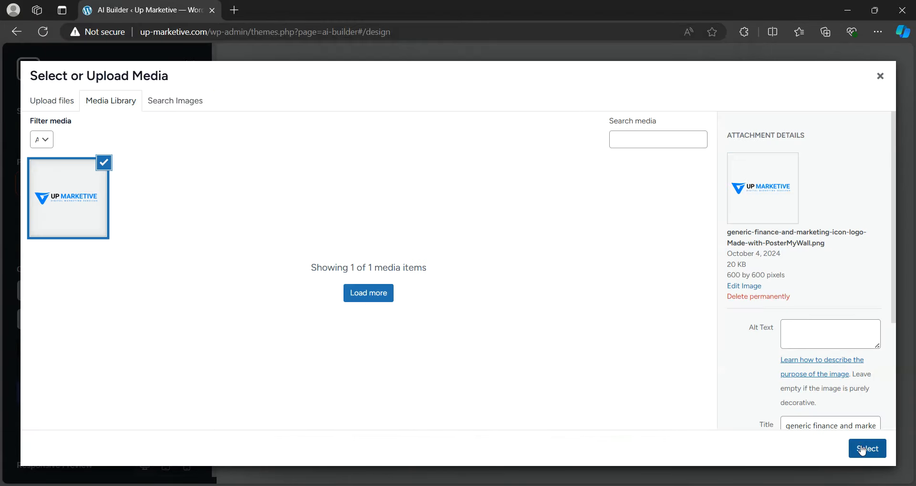
click(866, 451)
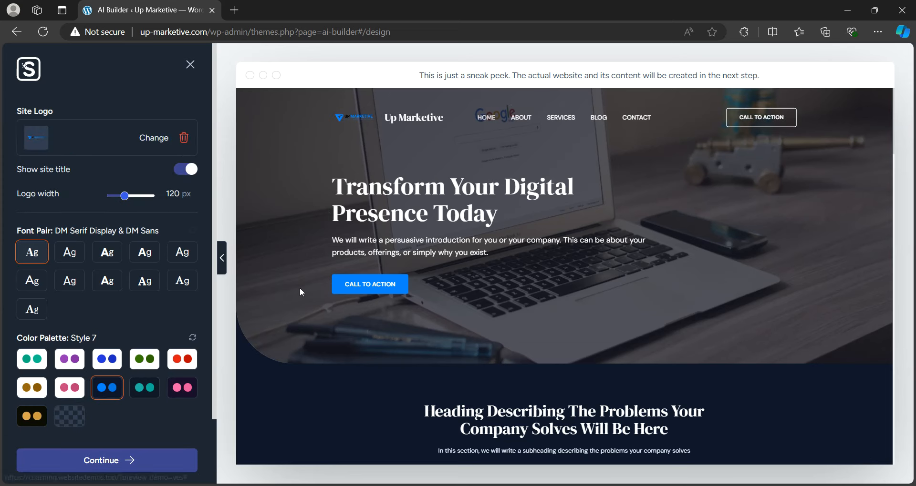
- Turn off Show site title, set logo width to 152 px, and continue to Select features
drag(126, 199, 138, 201)
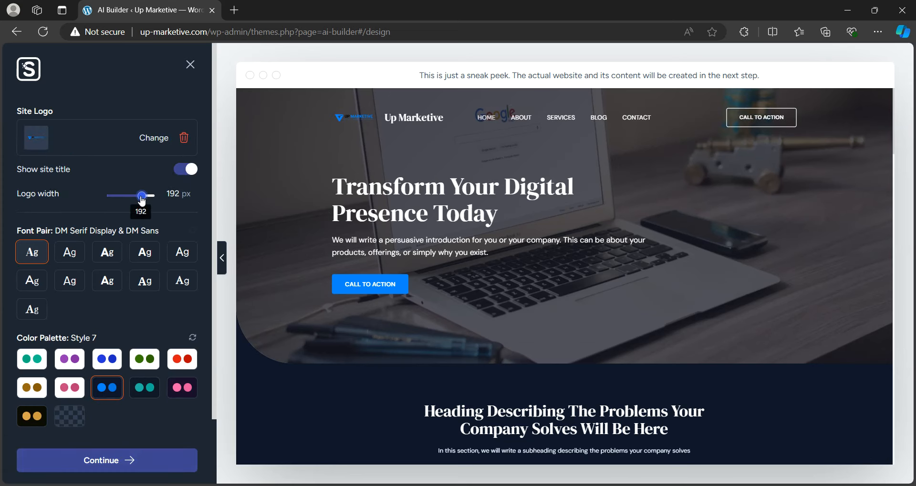
click(185, 170)
mouse_move(142, 197)
mouse_down()
mouse_move(153, 199)
mouse_move(132, 201)
mouse_up()
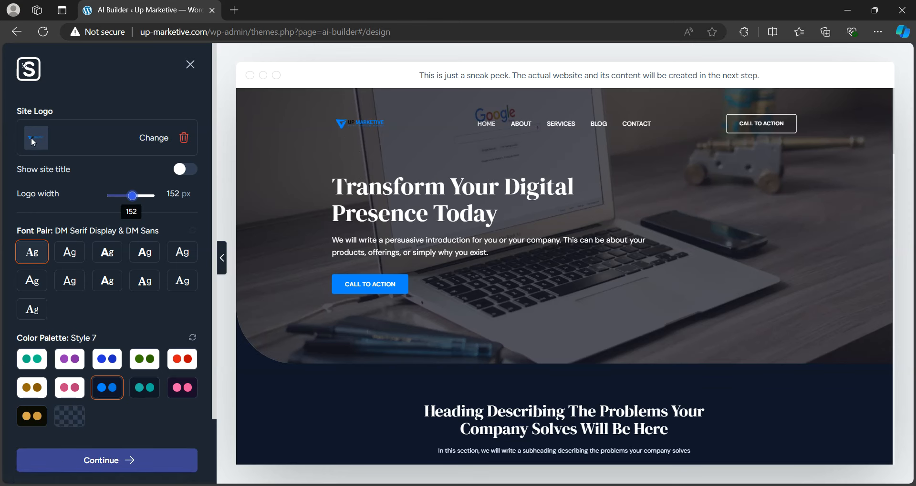
scroll(119, 432, down, 2)
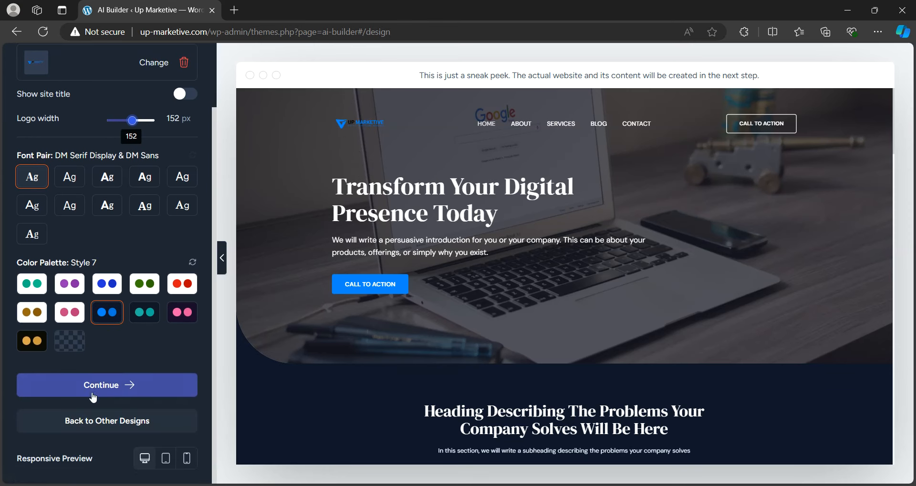
click(101, 386)
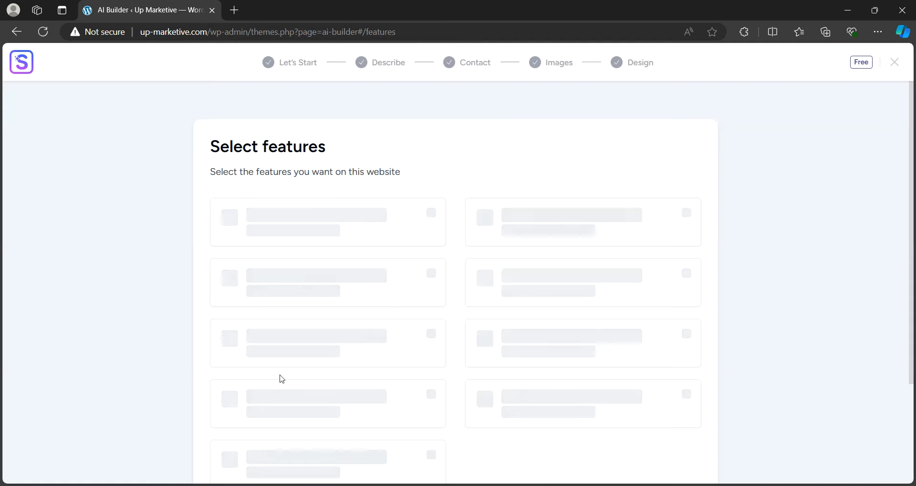
- Start building the website from the features step
scroll(591, 191, down, 3)
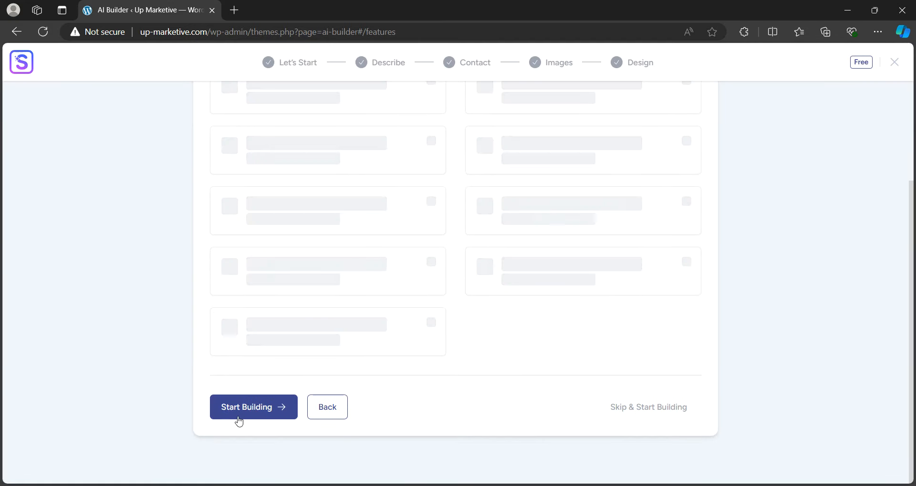
click(239, 417)
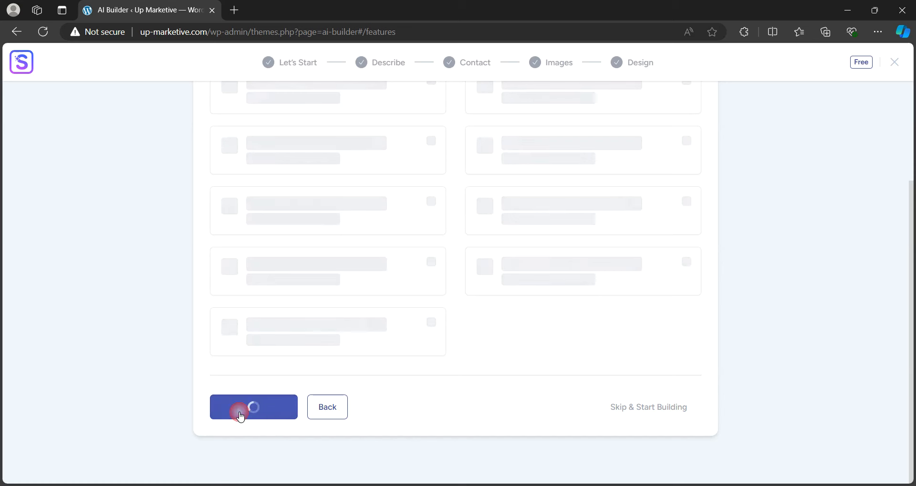
scroll(610, 255, up, 3)
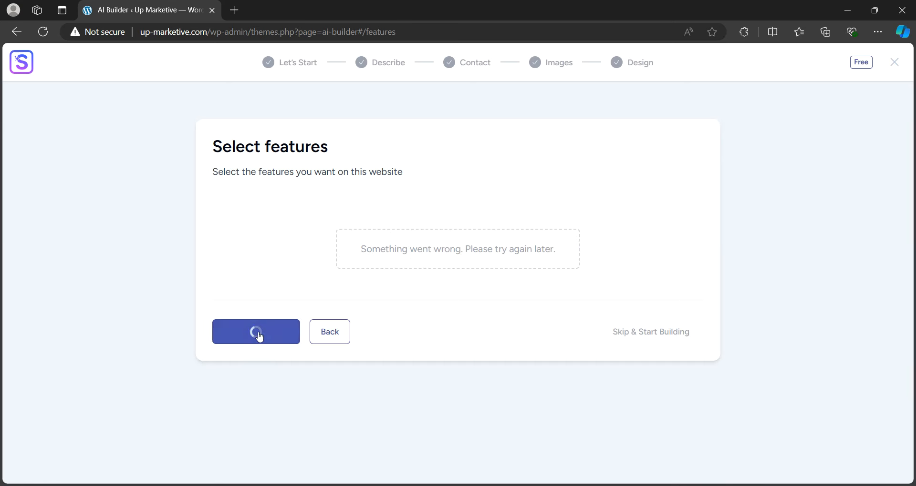
double_click(479, 249)
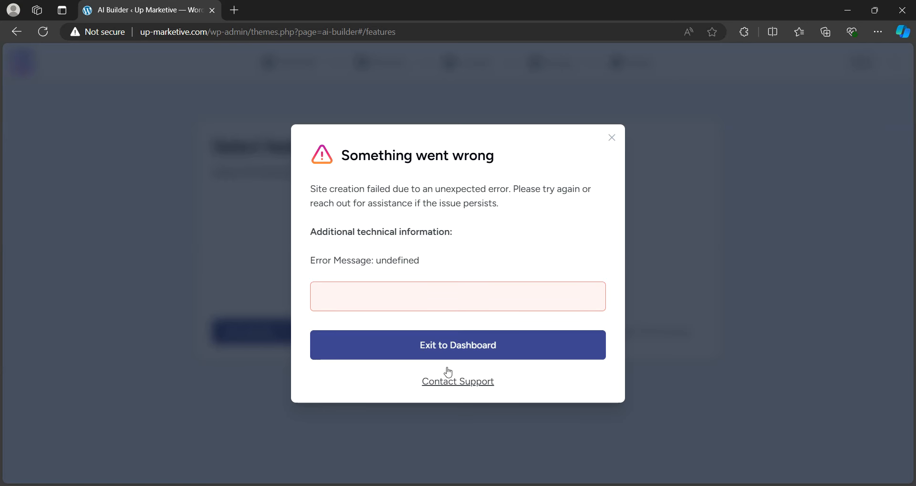
- Dismiss the 'Something went wrong' error, retry building, and check the Wi-Fi status
click(611, 138)
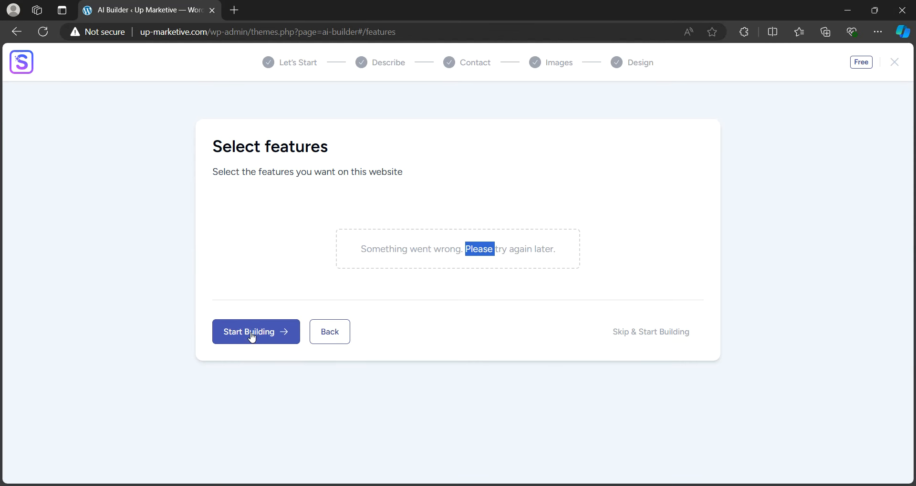
click(268, 329)
click(844, 485)
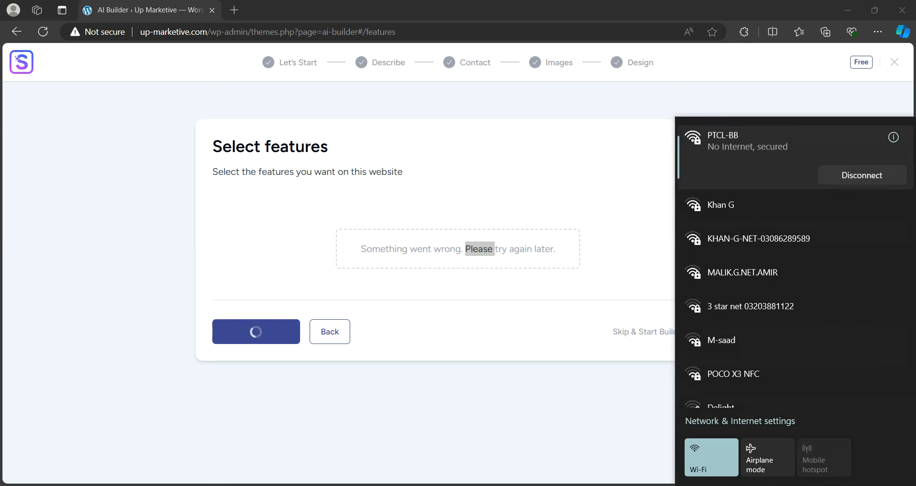
- Bring Chrome forward and switch to the Google Meet tab reporting the lost connection
click(565, 476)
click(420, 456)
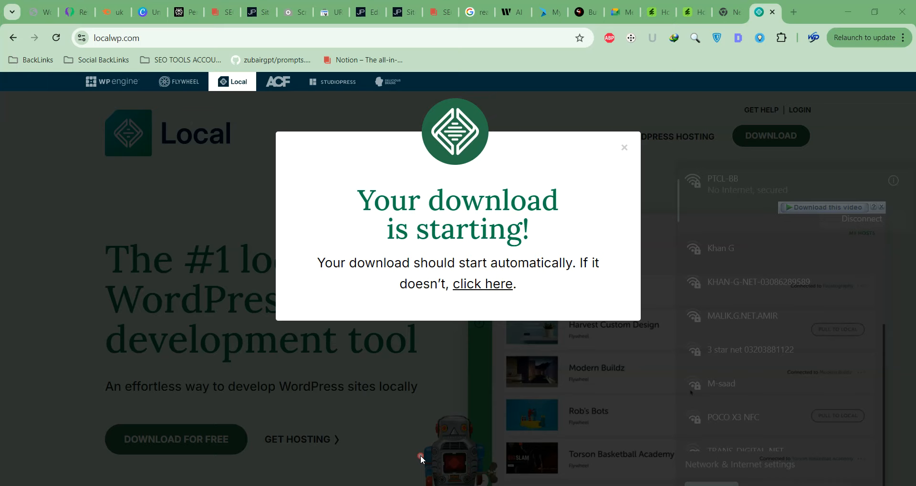
click(623, 19)
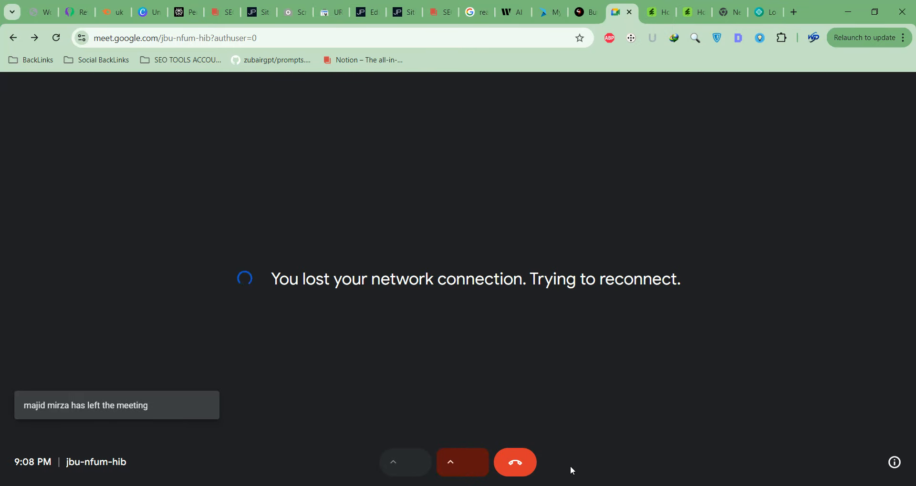